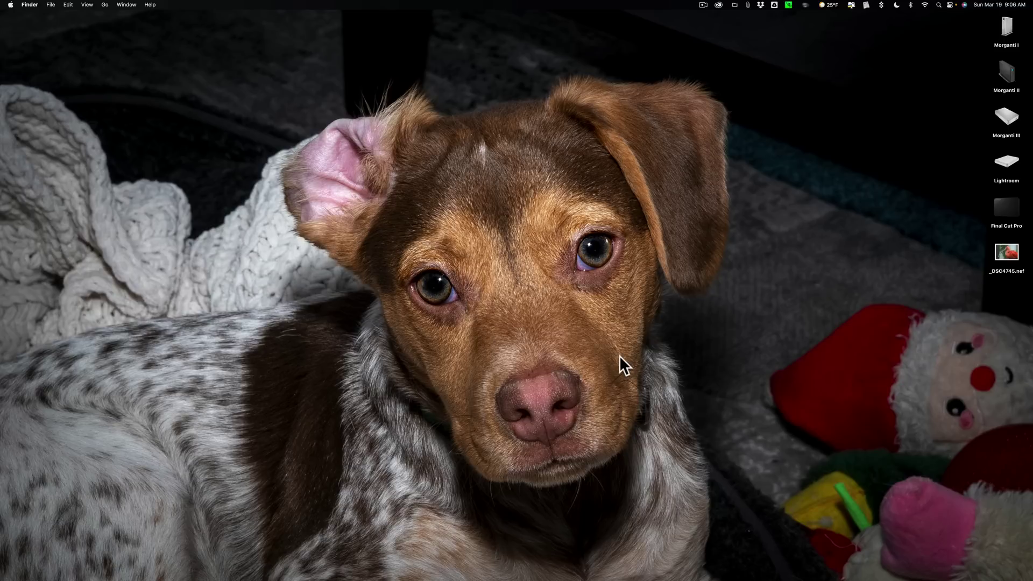
- Launch DxO PureRAW 3 from the Dock and start it in Try Demo trial mode
mouse_move(688, 570)
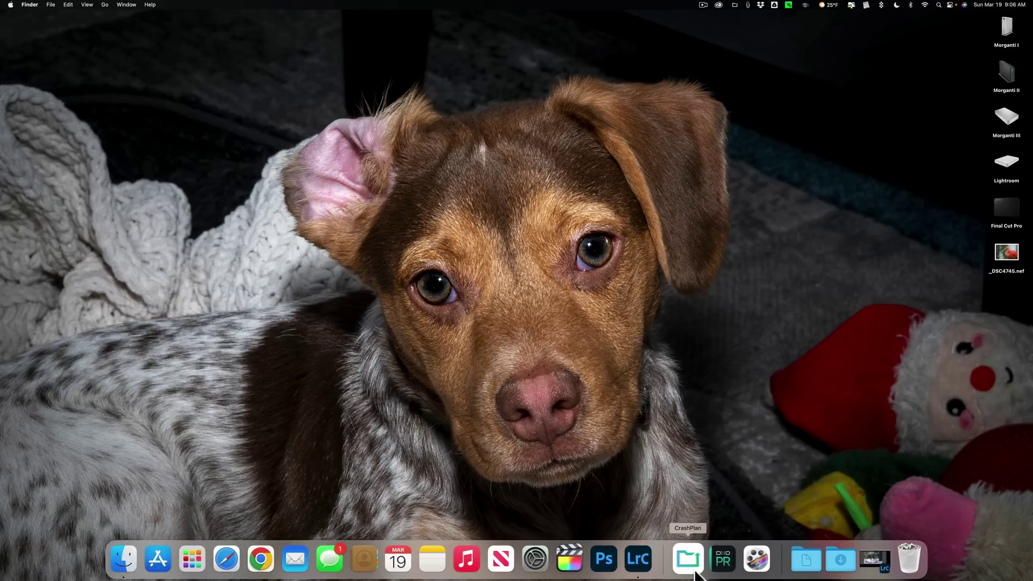
click(719, 559)
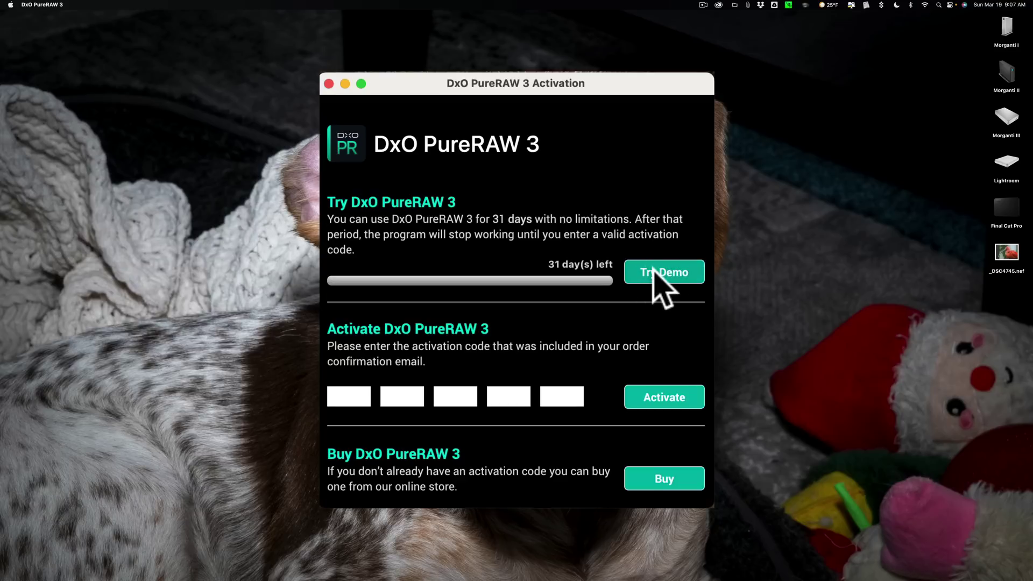
click(666, 271)
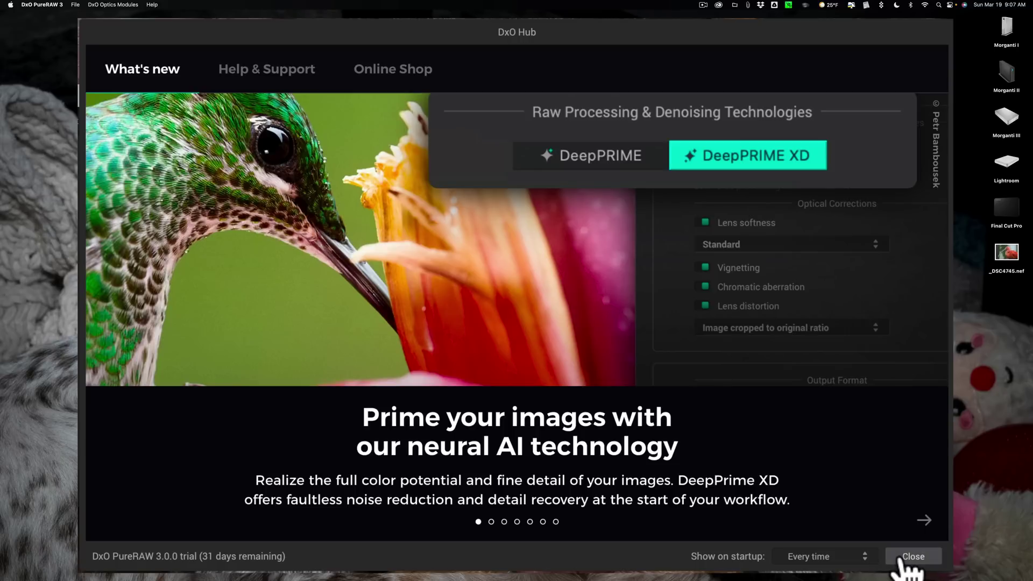
- Close the Hub, maximise the window, and pick _DSC4745.nef from the Desktop to add
click(904, 560)
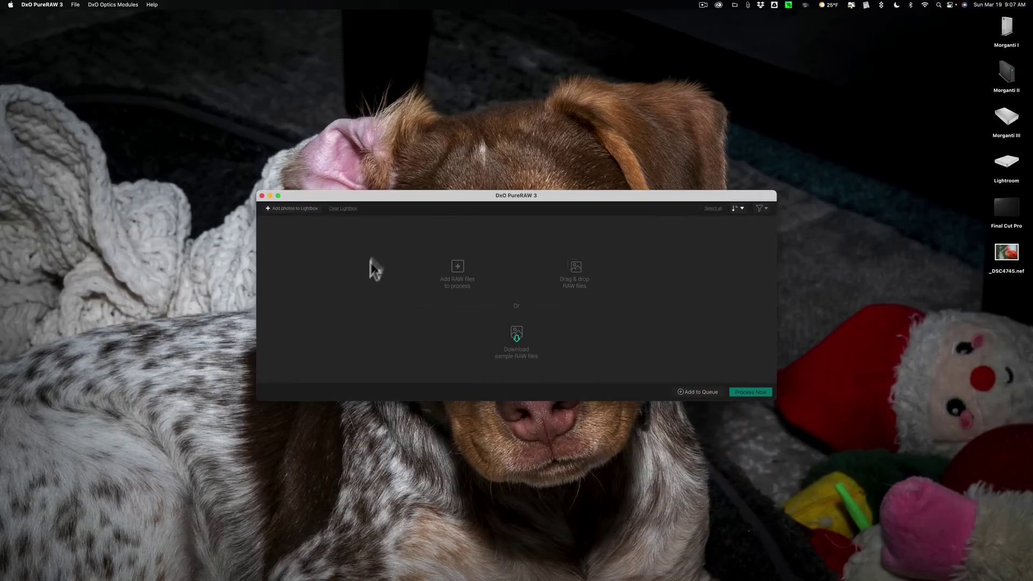
click(277, 194)
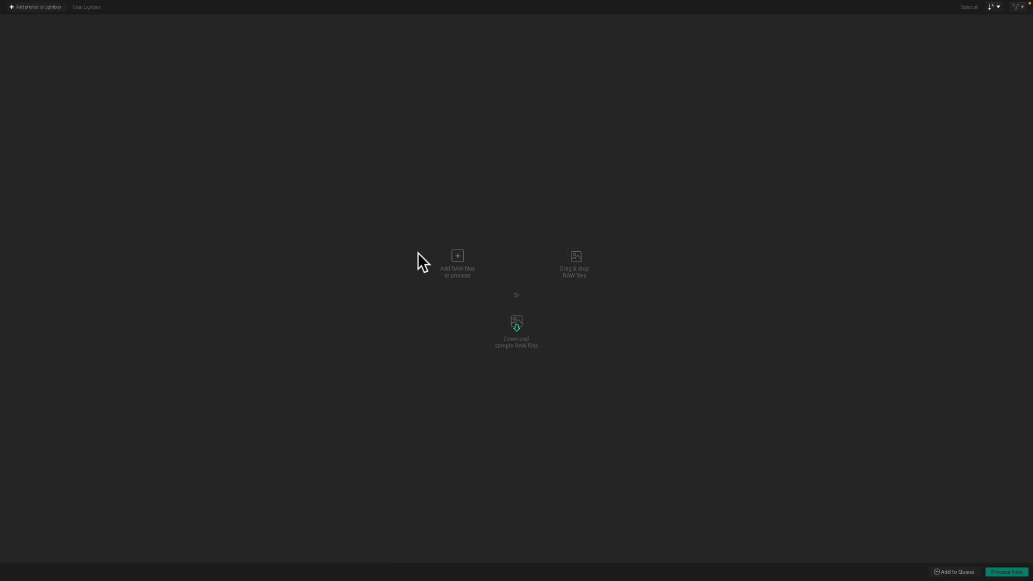
click(457, 265)
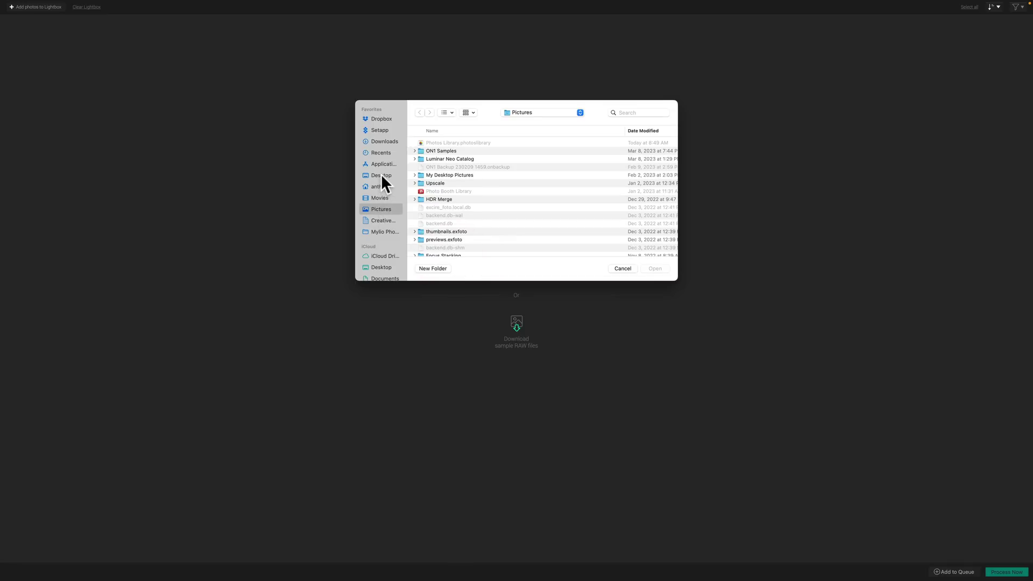
click(381, 176)
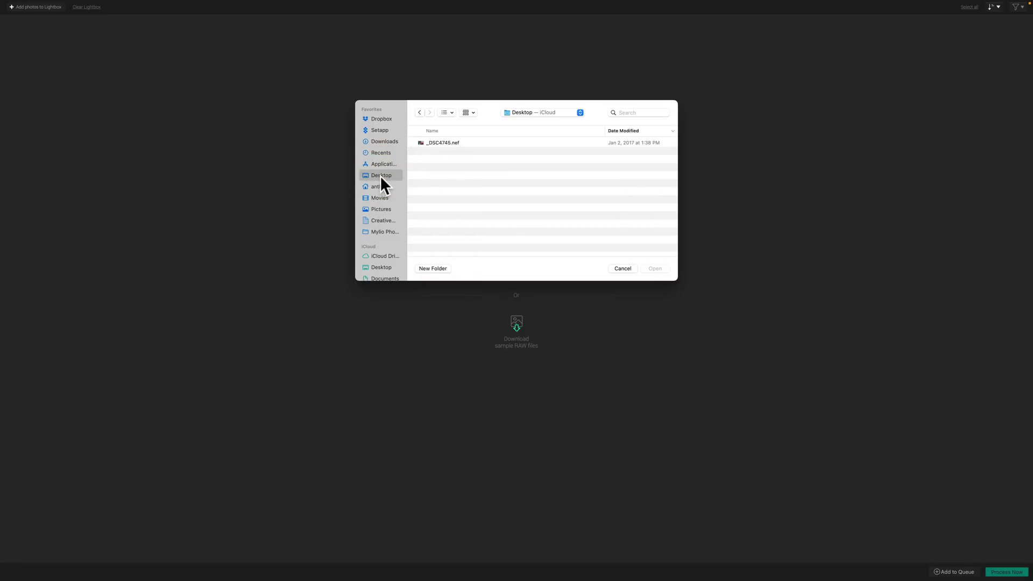
click(441, 142)
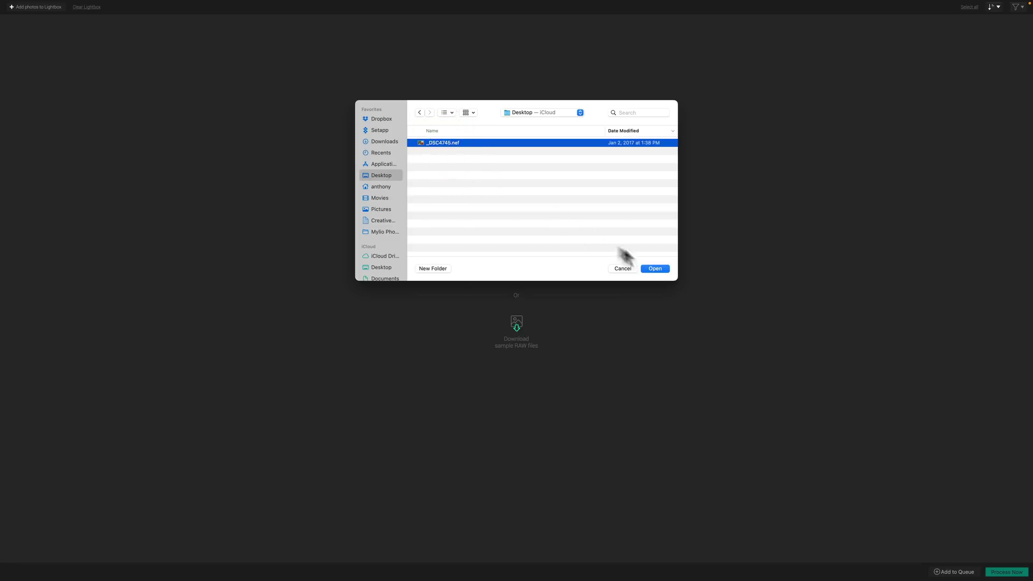
- Load _DSC4745.nef and save the Nikon D500 with AF-S NIKKOR 200-500mm optics module
click(653, 268)
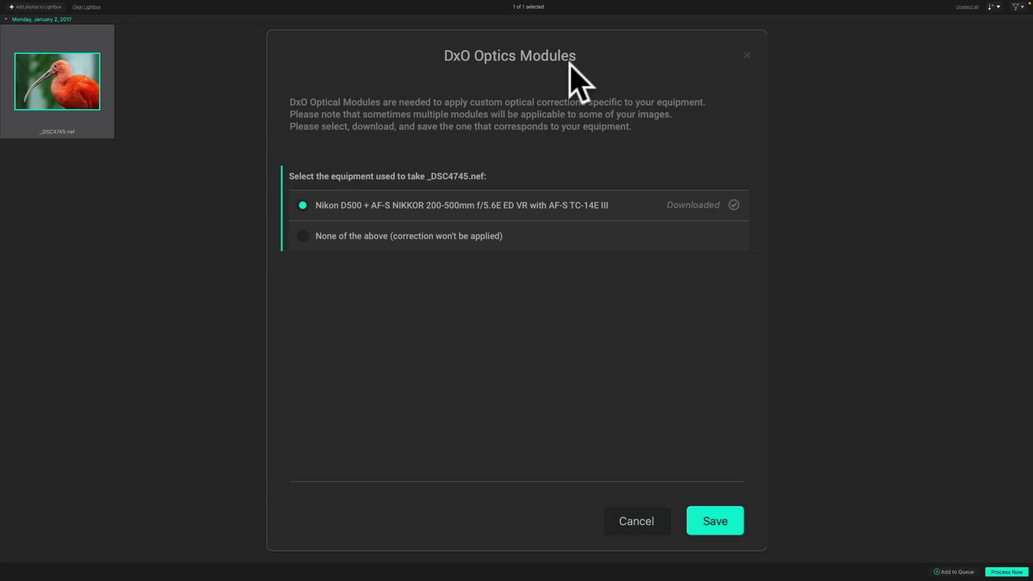
click(723, 524)
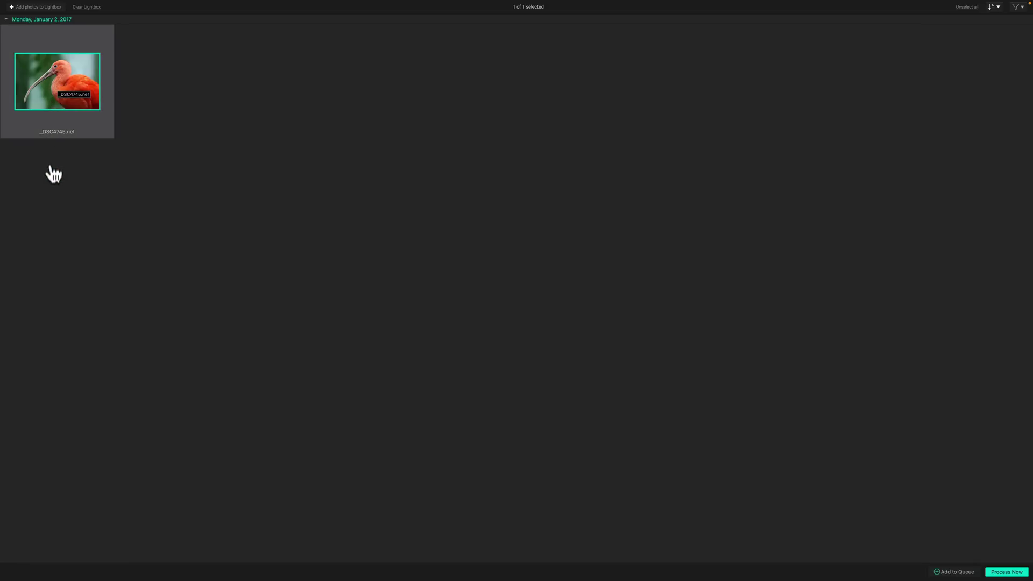
double_click(65, 75)
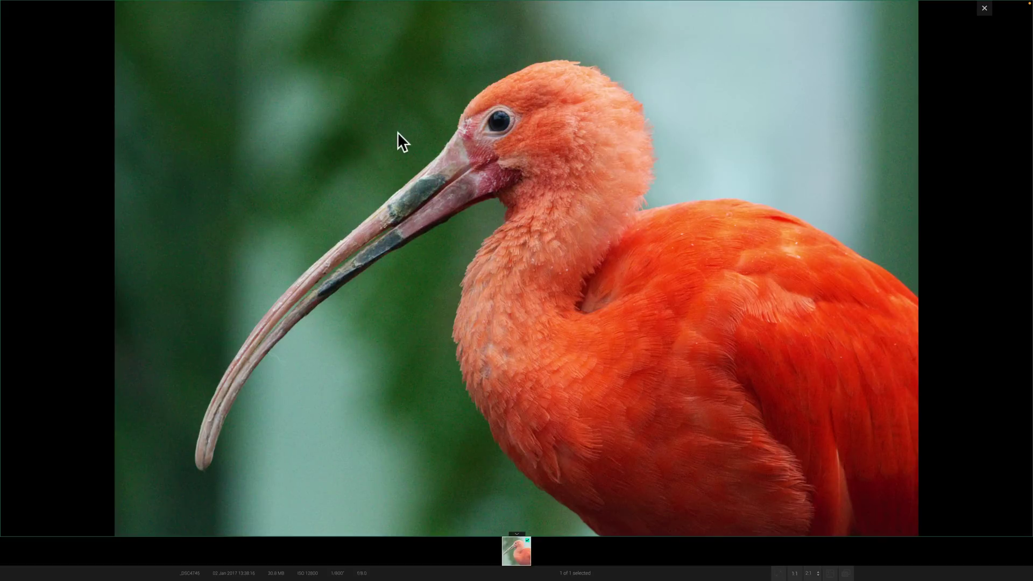
click(983, 6)
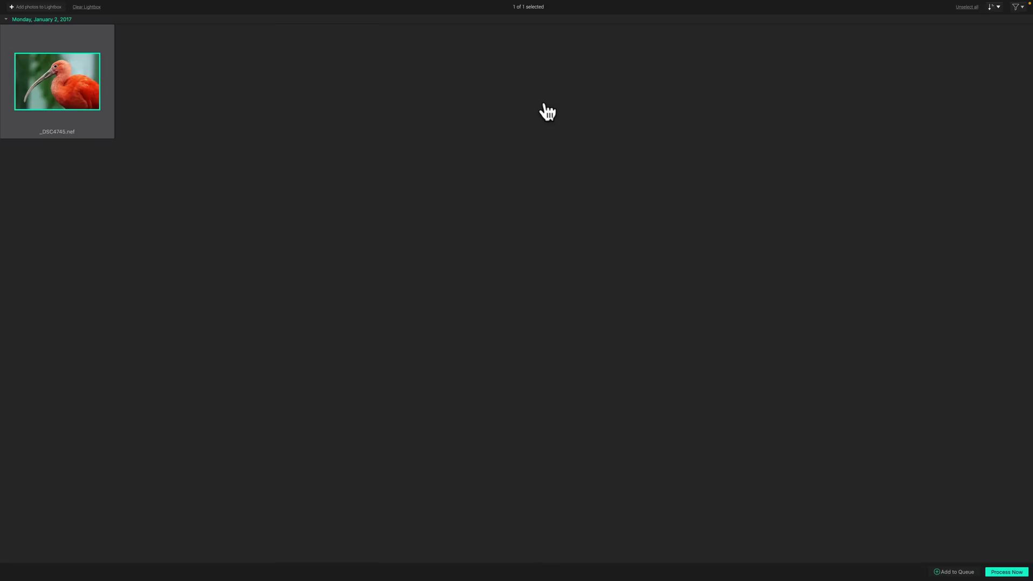
- Open the Process 1 photo settings showing DeepPRIME XD, Standard lens softness and DNG output
click(1006, 571)
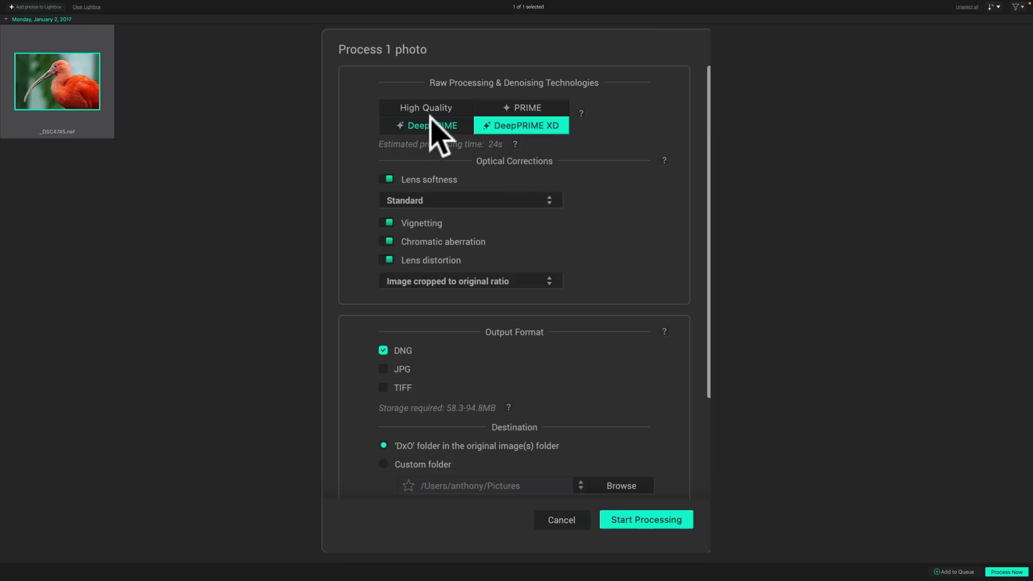
mouse_move(582, 111)
click(549, 197)
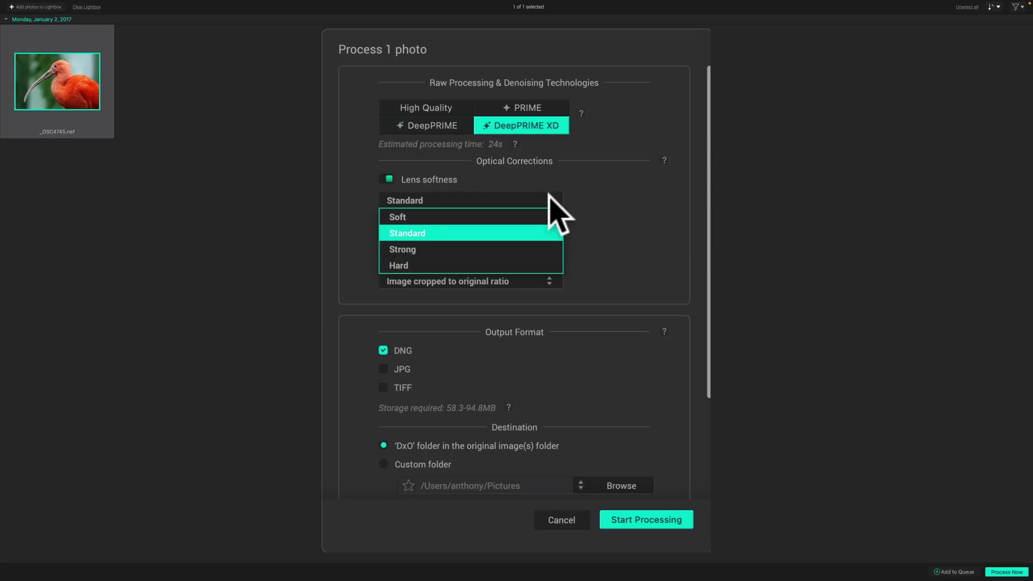
click(548, 195)
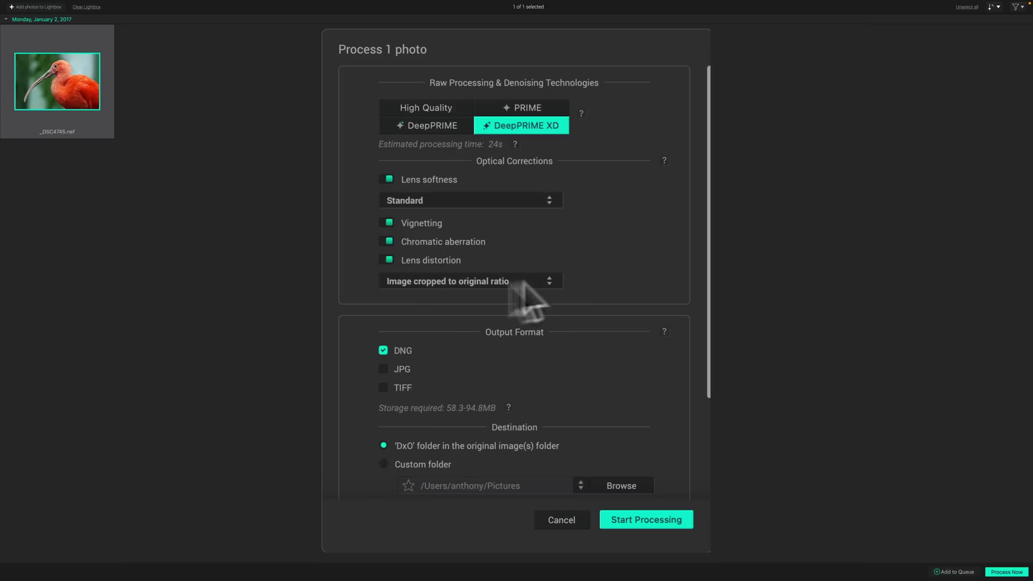
click(549, 281)
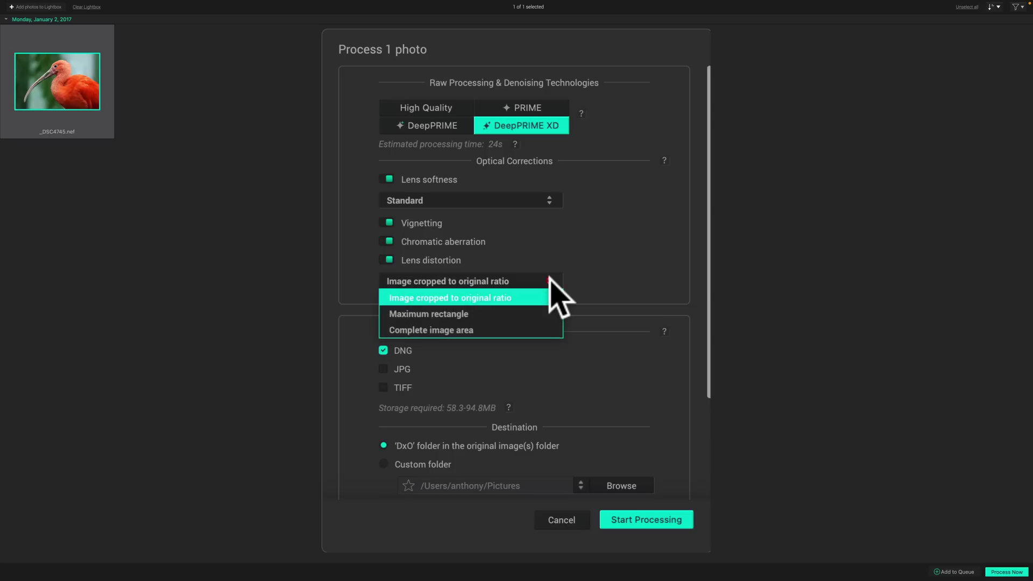
click(548, 280)
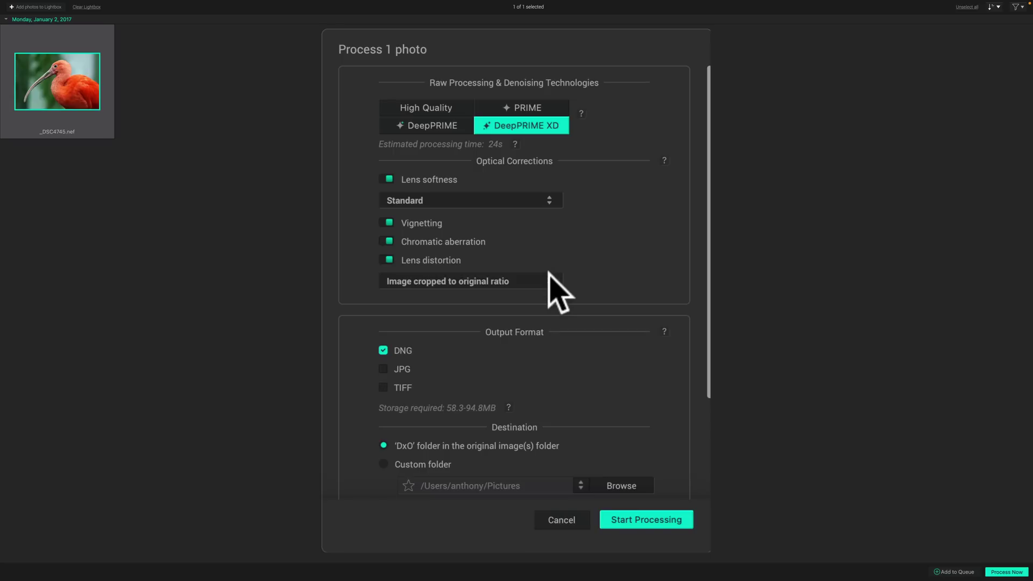
- Keep the original-ratio crop option before starting the DeepPRIME XD DNG processing
click(548, 274)
click(548, 281)
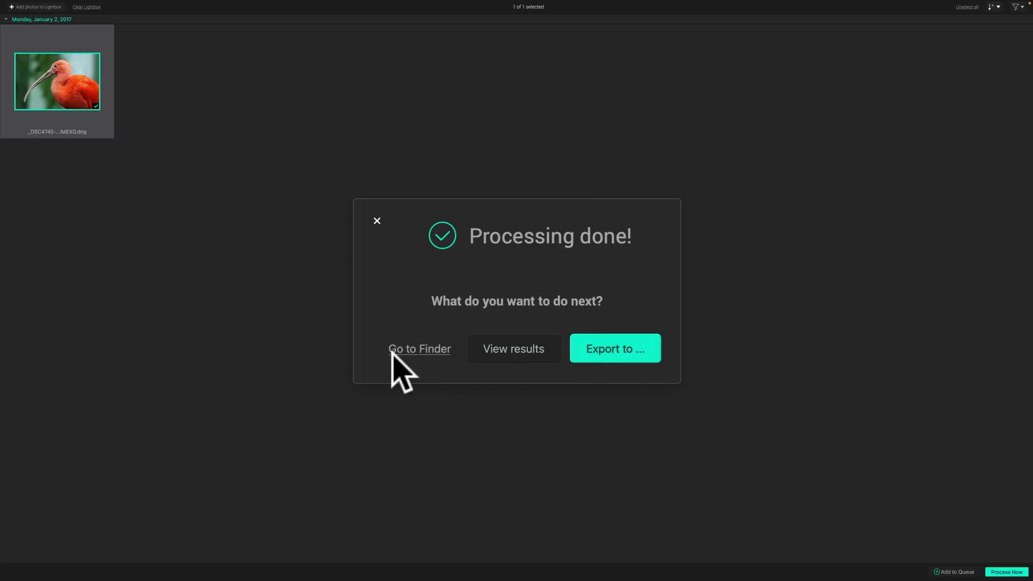
- Open View results and sweep the split divider between RAW and DNG, at fit and 1:1 zoom
click(519, 349)
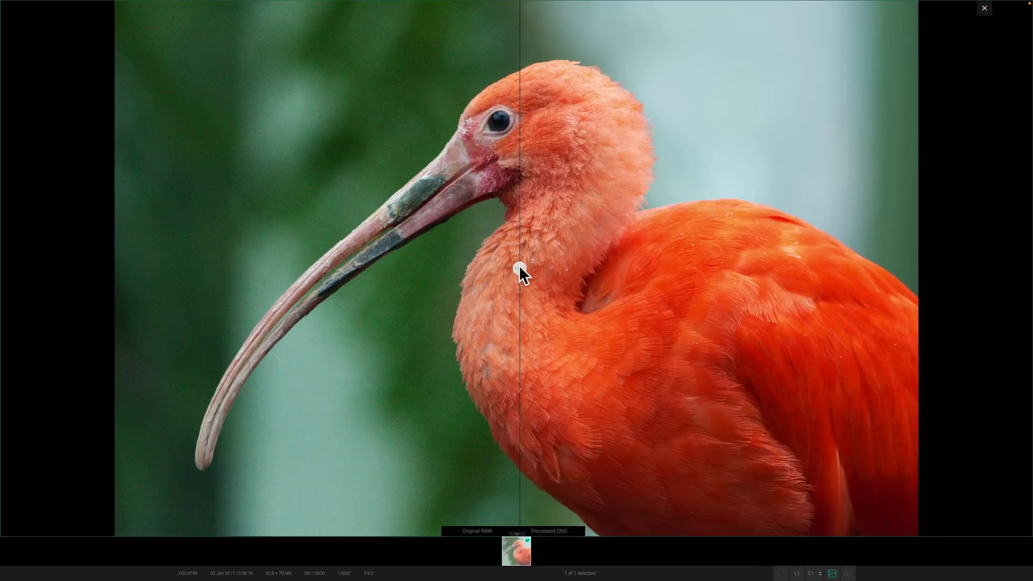
drag(518, 265, 126, 253)
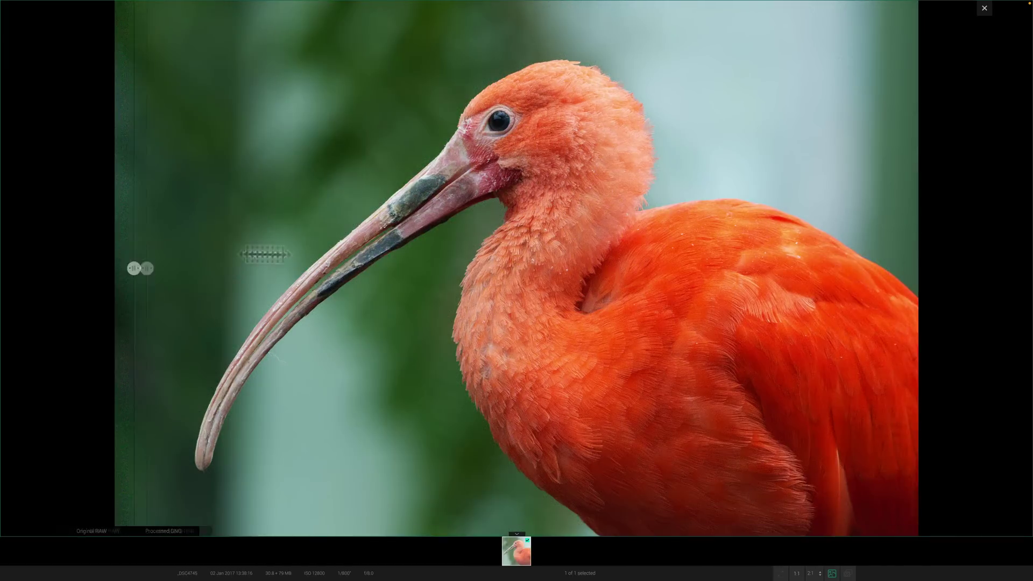
drag(264, 254, 592, 244)
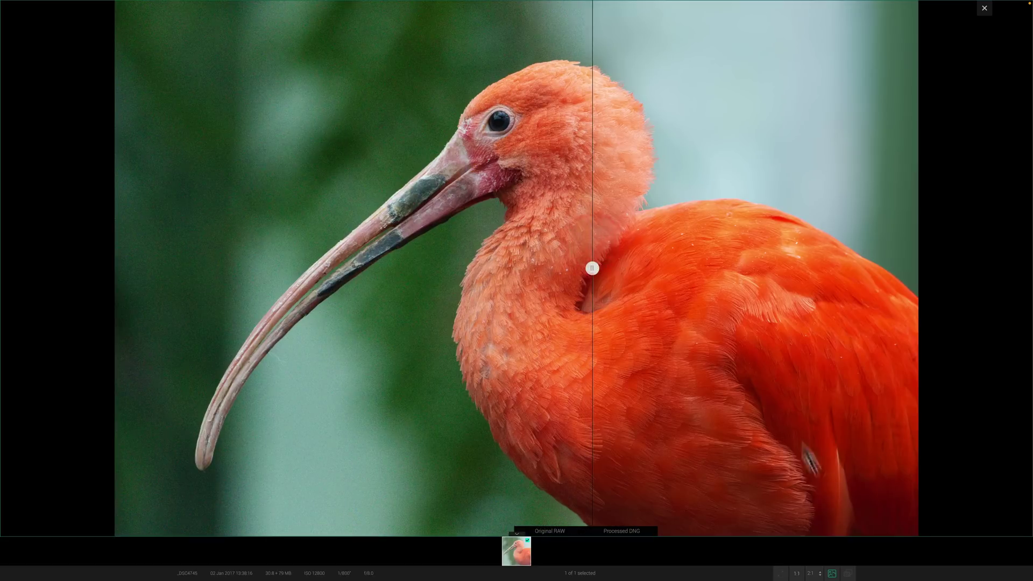
click(796, 574)
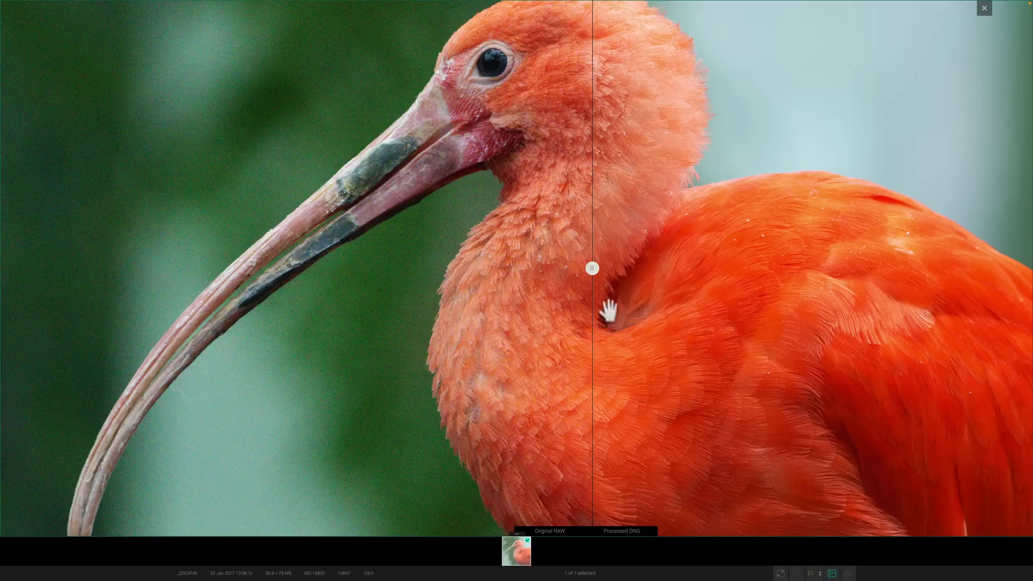
drag(593, 265, 334, 387)
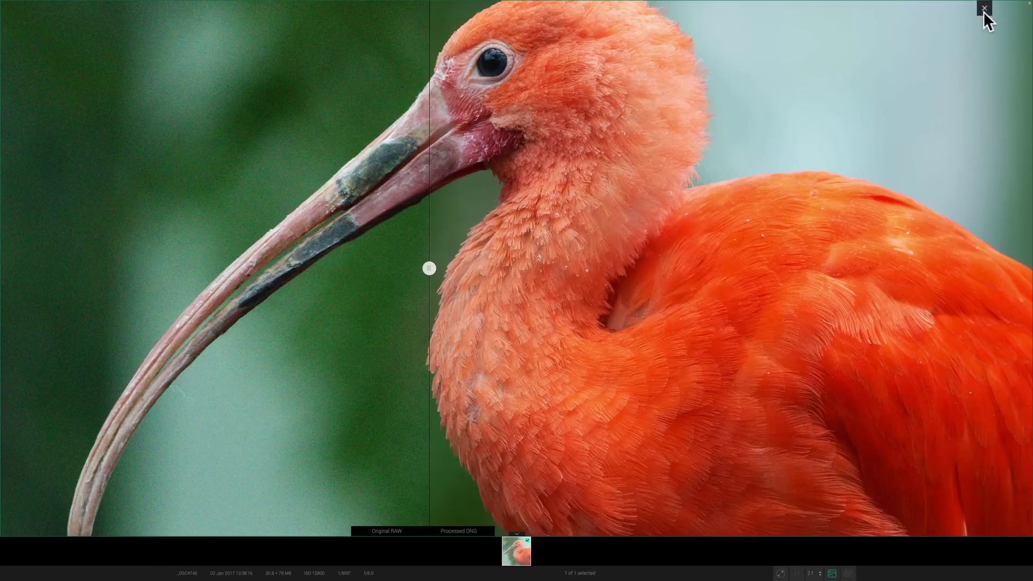
- Close the comparison, dismiss the unprocessed-pictures tip, and select the processed ibis DNG thumbnail
click(984, 11)
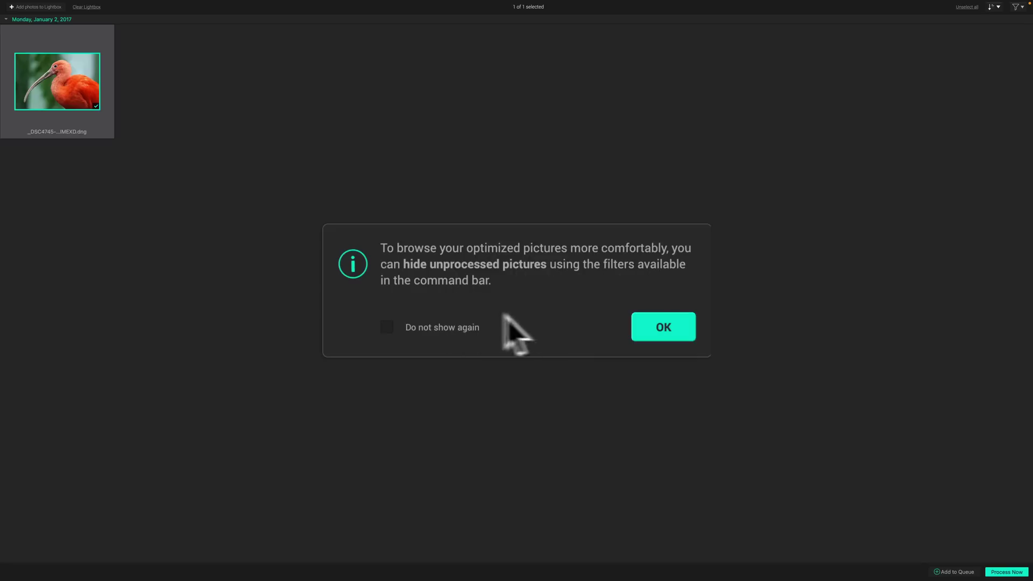
click(655, 326)
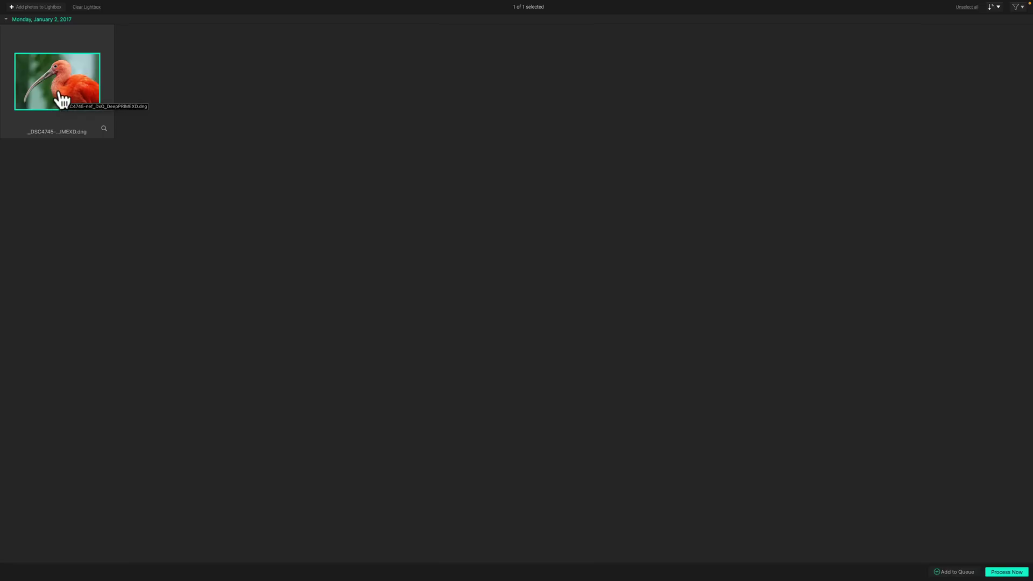
click(75, 100)
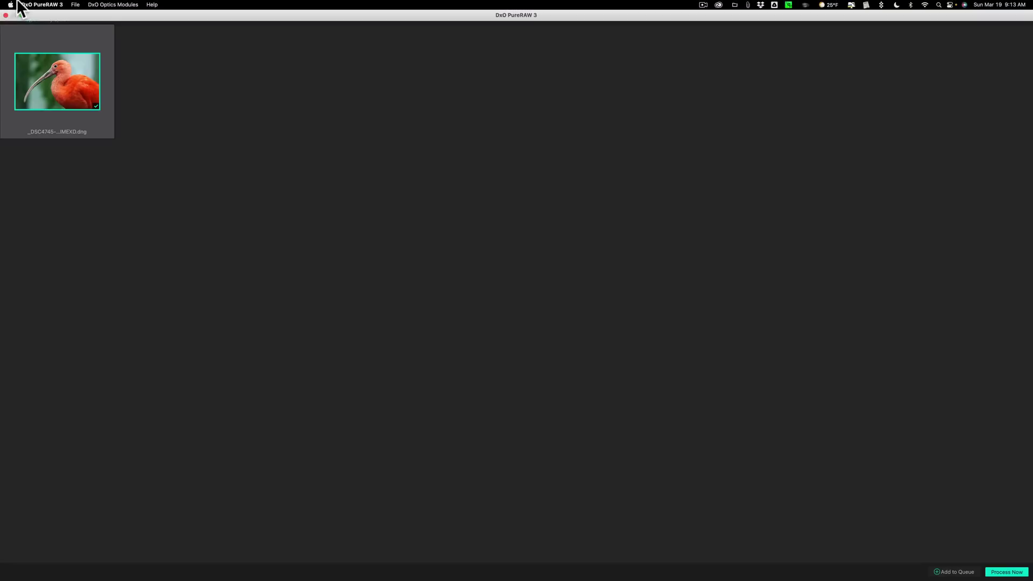
- Quit DxO PureRAW 3 and move the DxO folder toward the desktop centre
click(29, 6)
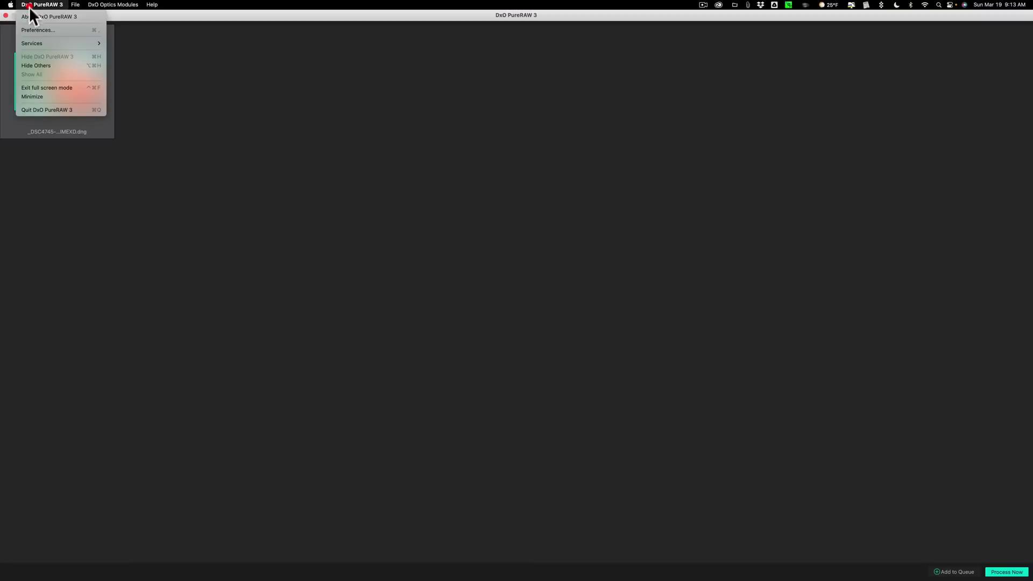
click(36, 107)
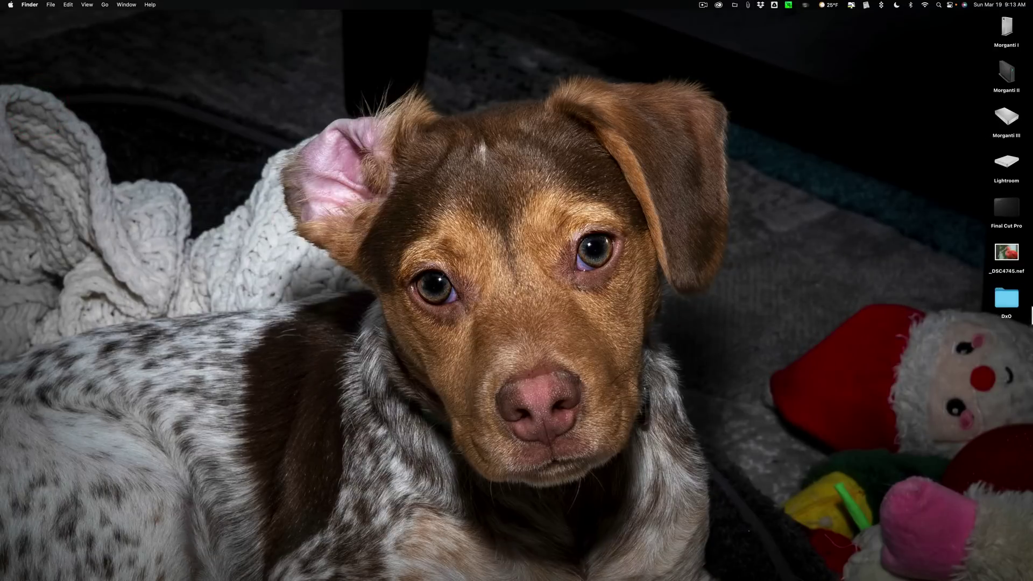
drag(1006, 297, 754, 176)
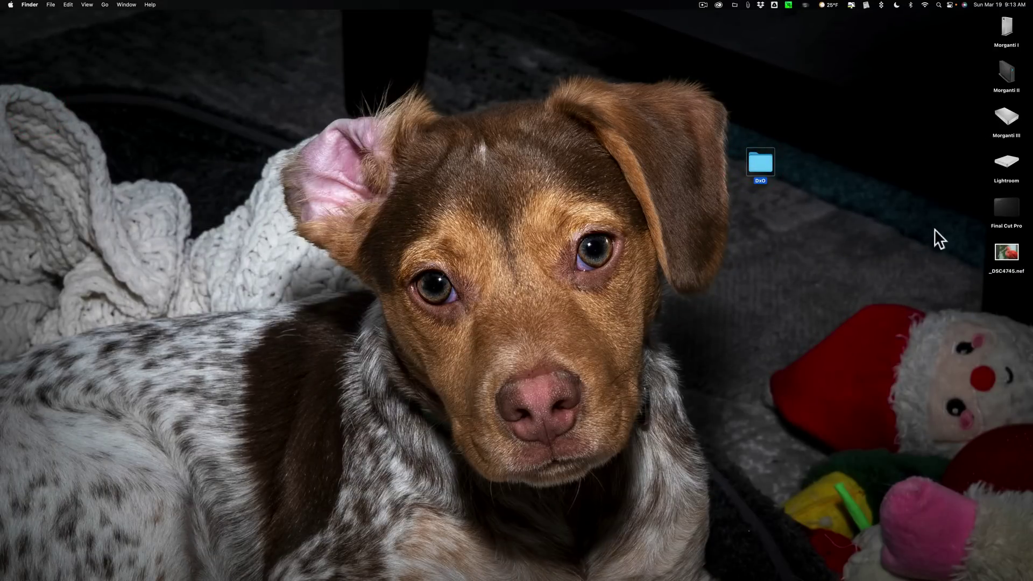
- Quick Look _DSC4745-nef_DxO_DeepPRIMEXD.dng inside the DxO folder, then close the folder window
double_click(758, 162)
click(463, 144)
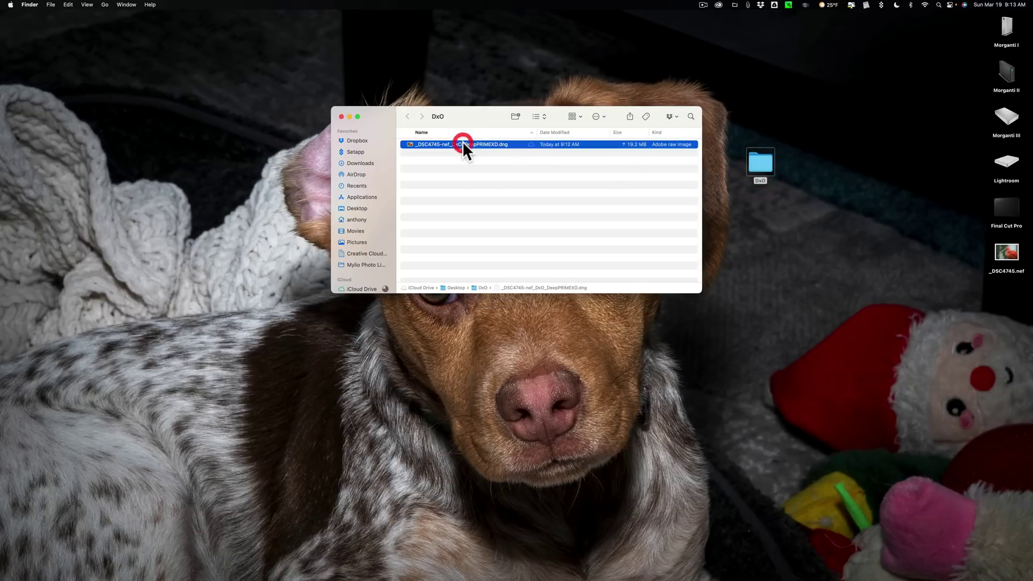
key(space)
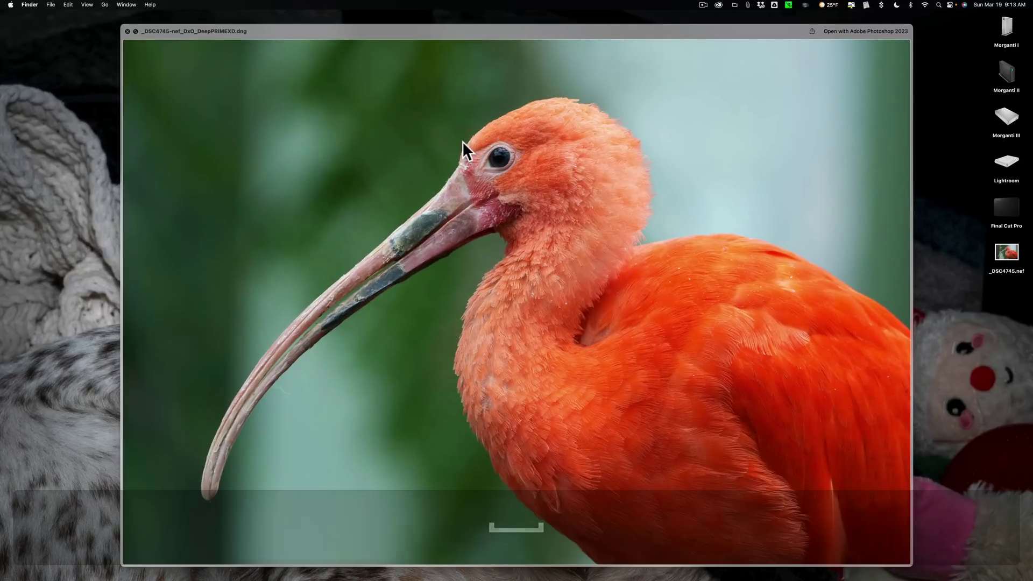
key(space)
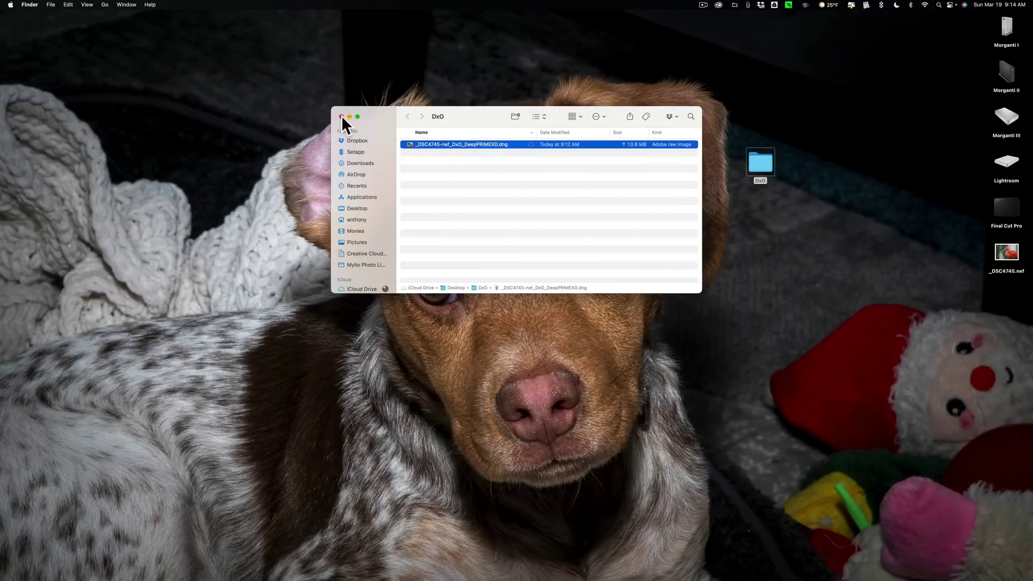
click(341, 116)
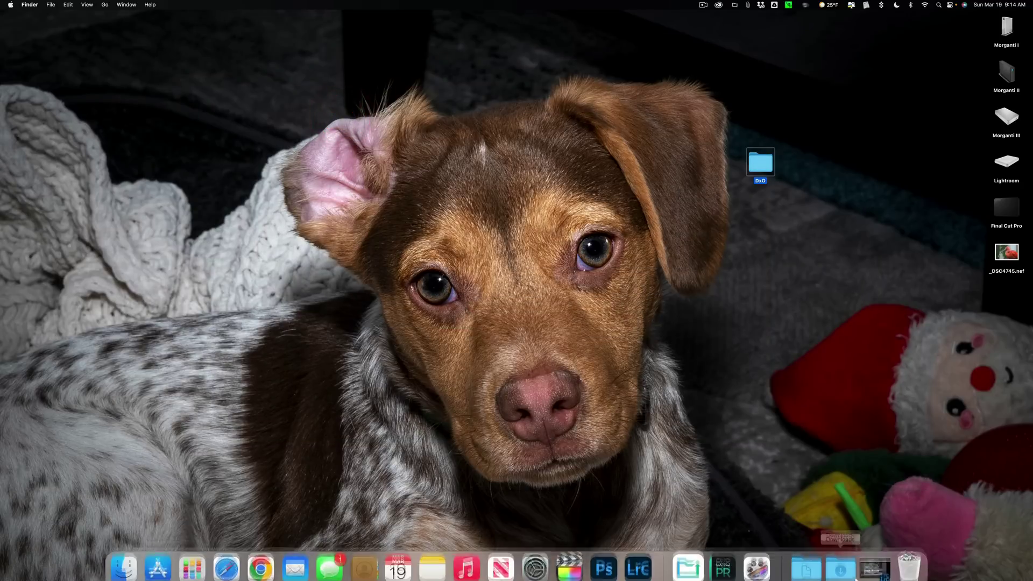
- Restore Lightroom and inspect the ISO 6400 gorilla's noise at 1:1 on the face and above the head
click(872, 571)
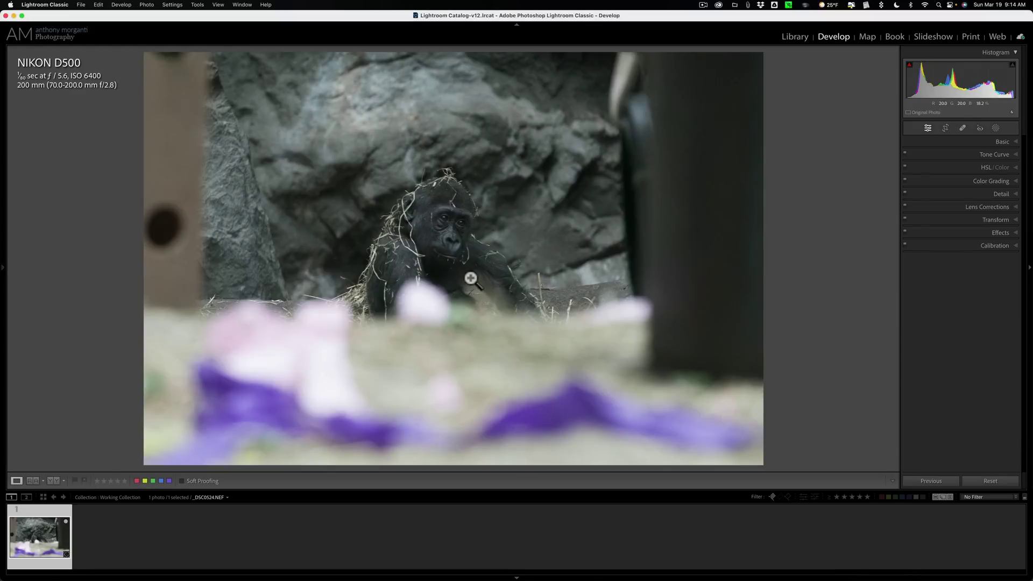
click(426, 222)
drag(389, 208, 560, 277)
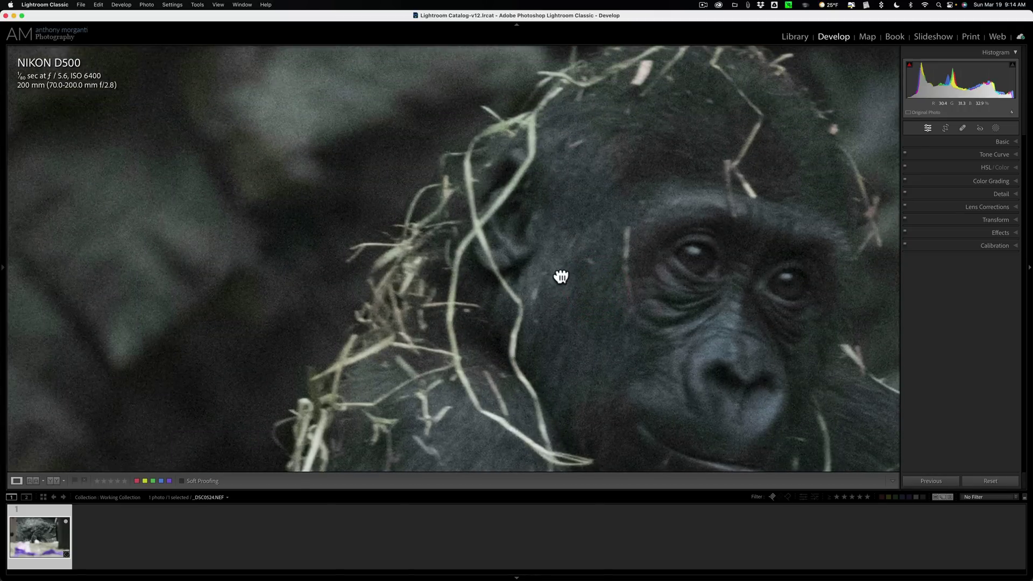
click(582, 147)
click(1005, 142)
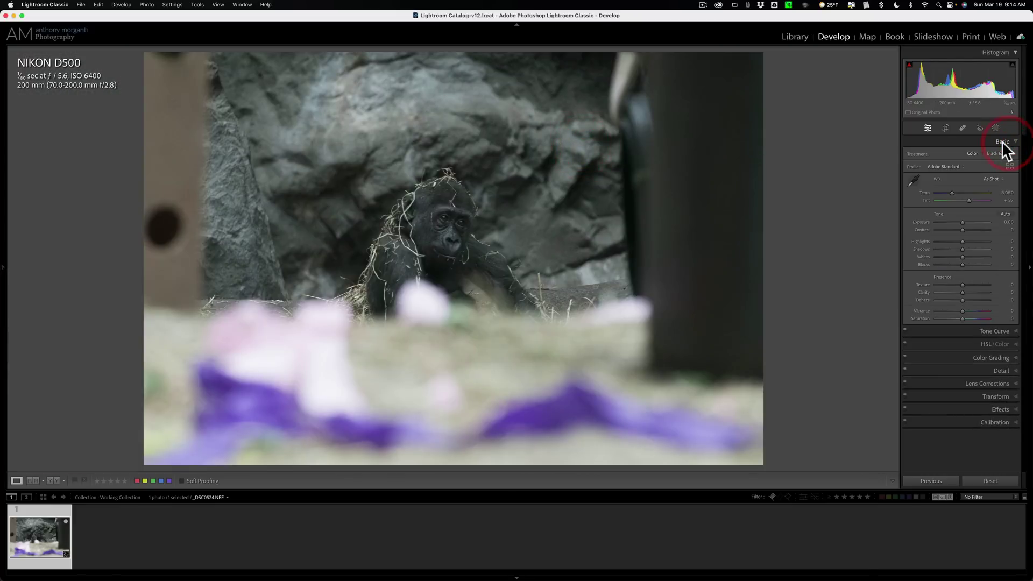
click(1002, 140)
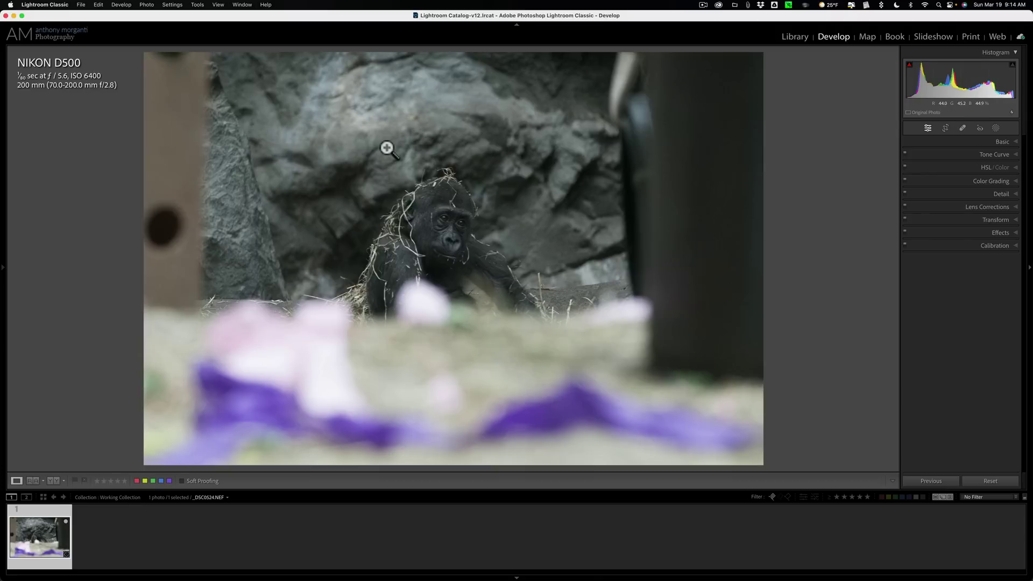
click(411, 164)
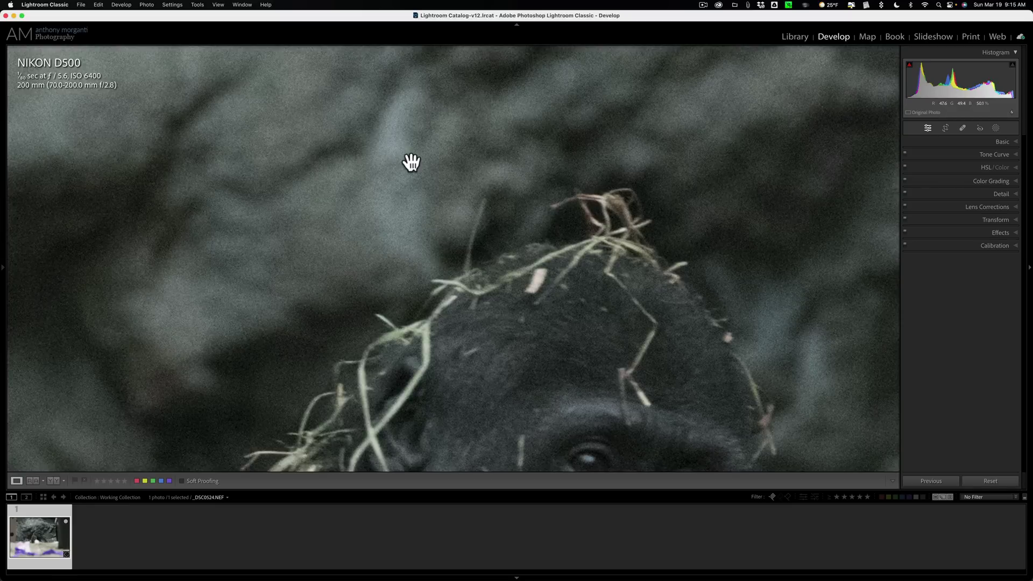
click(411, 162)
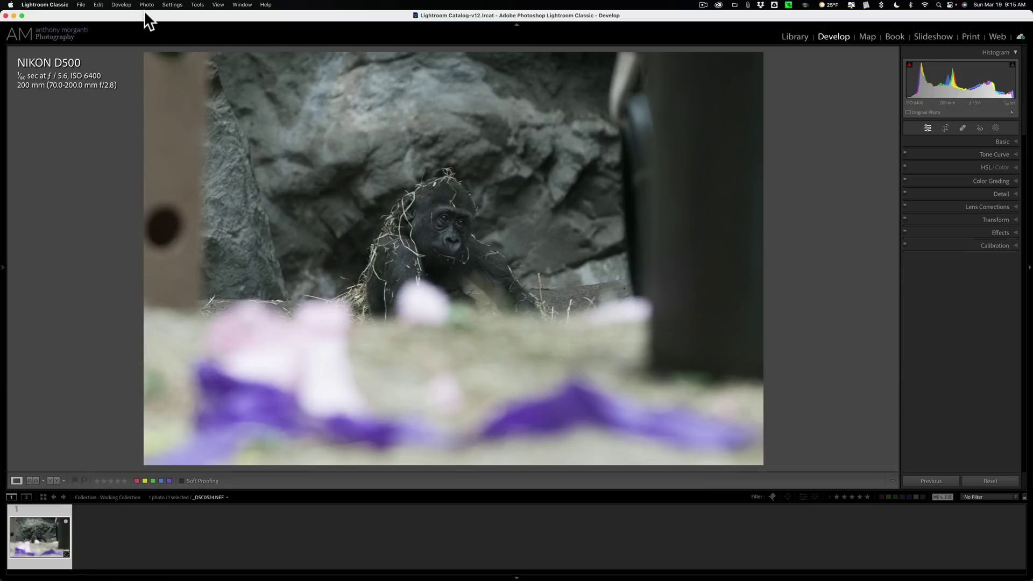
- Send the gorilla photo via File > Plug-in Extras > Process with DxO PureRAW 3
click(81, 5)
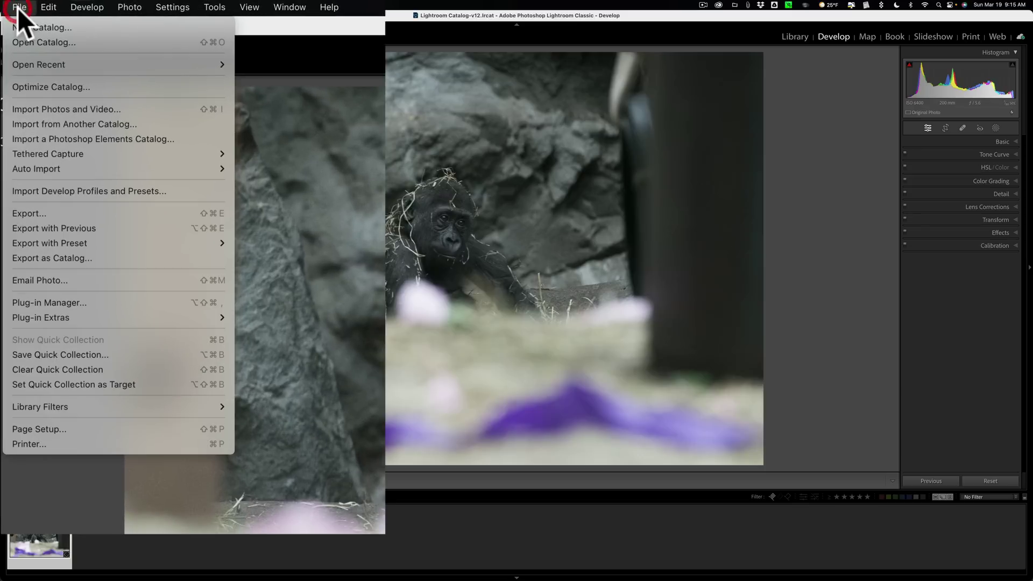
mouse_move(111, 312)
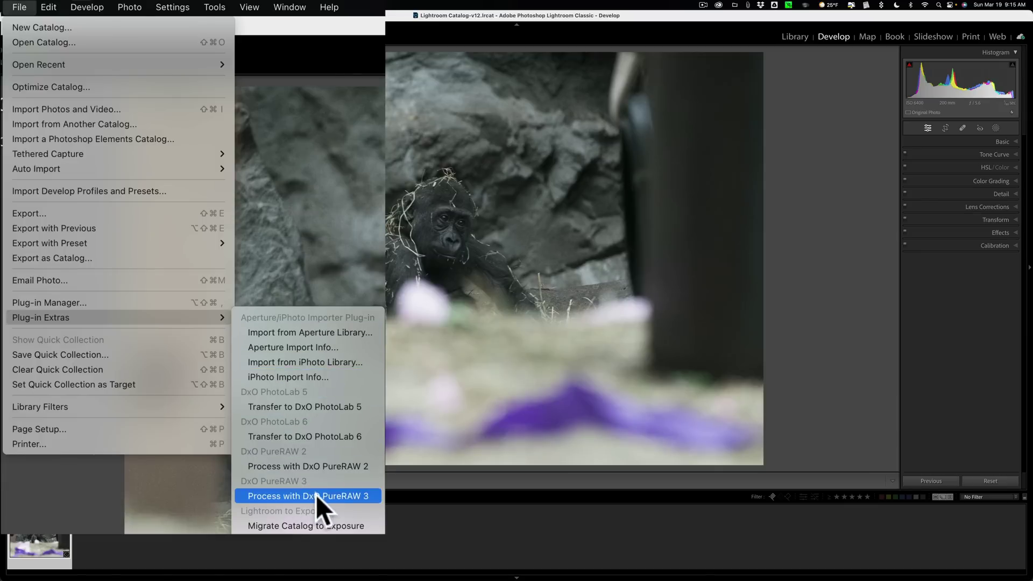
click(347, 496)
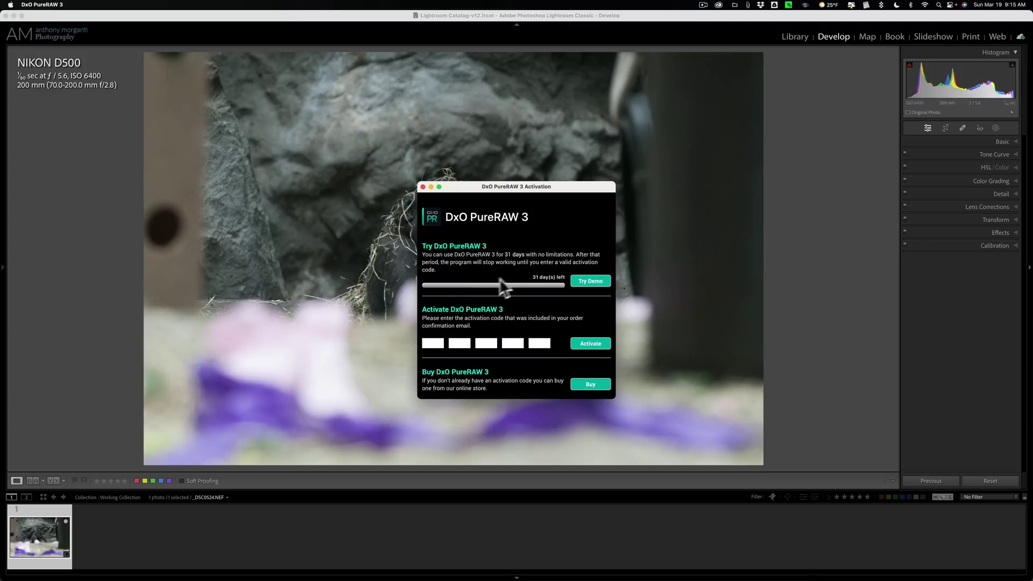
- Start the PureRAW trial, allow removable-drive access, and get the Nikon D500 + 70-200mm f/2.8G VR II module
click(590, 281)
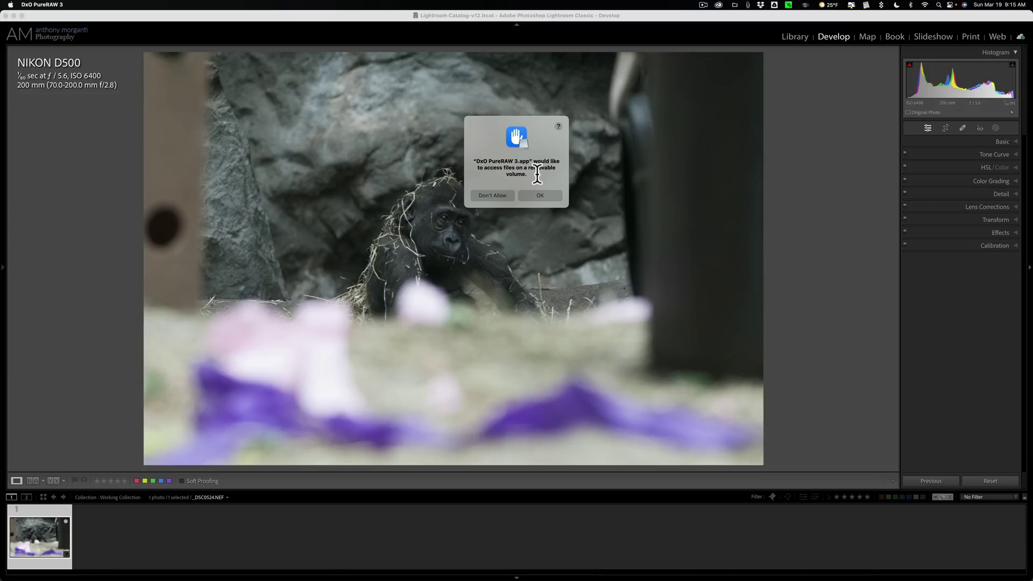
click(544, 192)
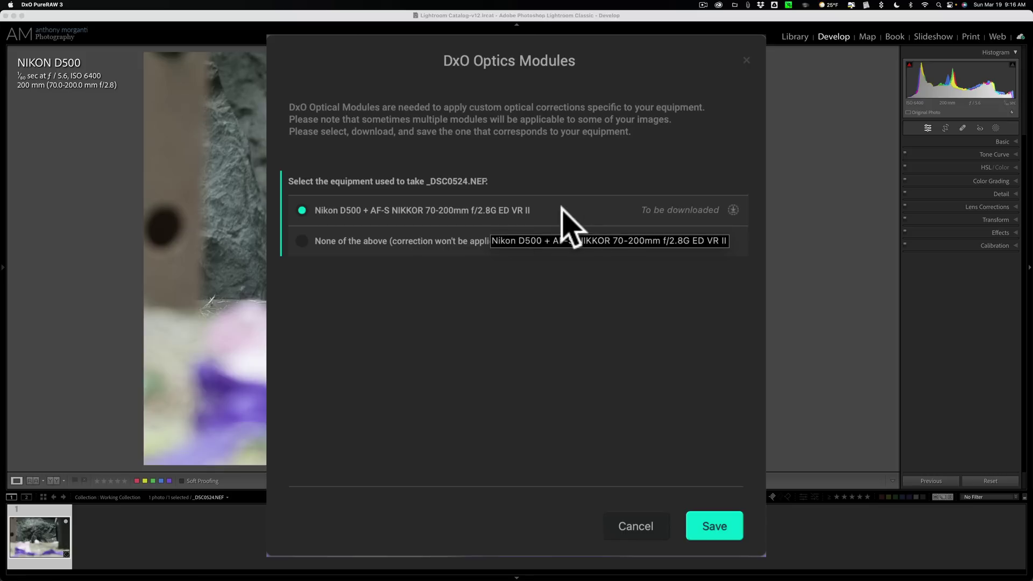
click(715, 525)
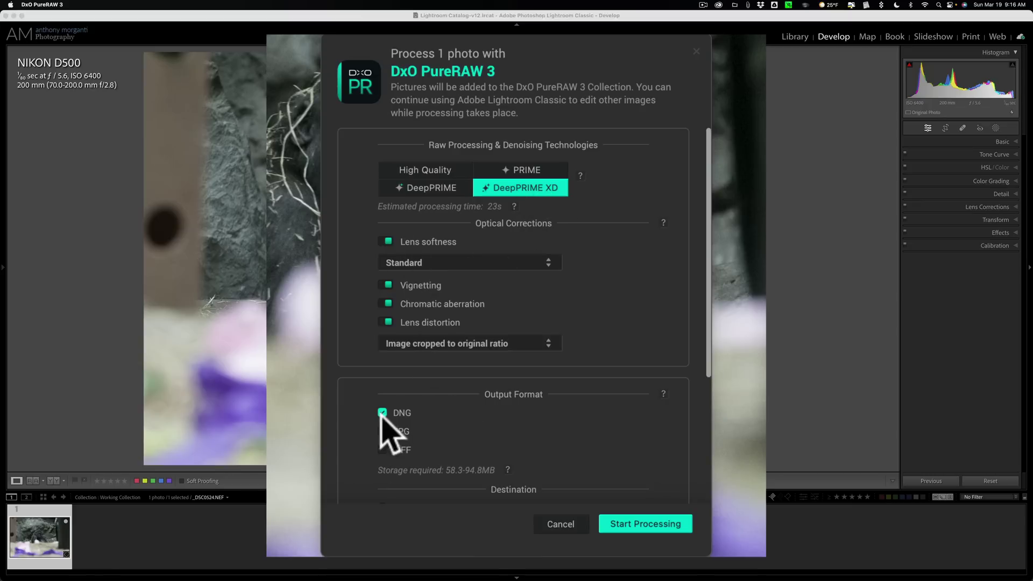
- Process the gorilla NEF with DeepPRIME XD to a DNG in the DxO folder after checking Destination and Export
scroll(547, 470, down, 3)
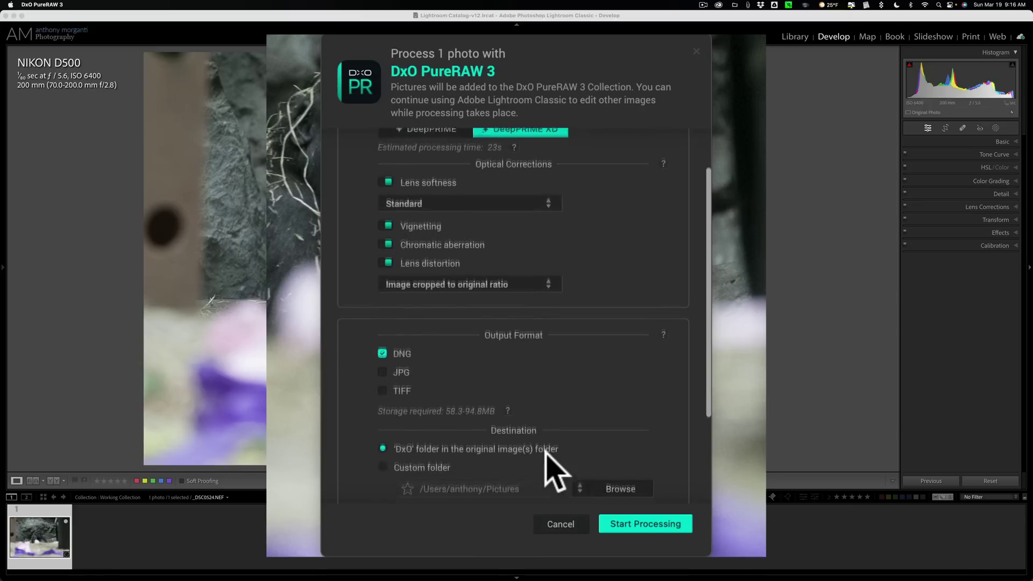
scroll(551, 472, down, 5)
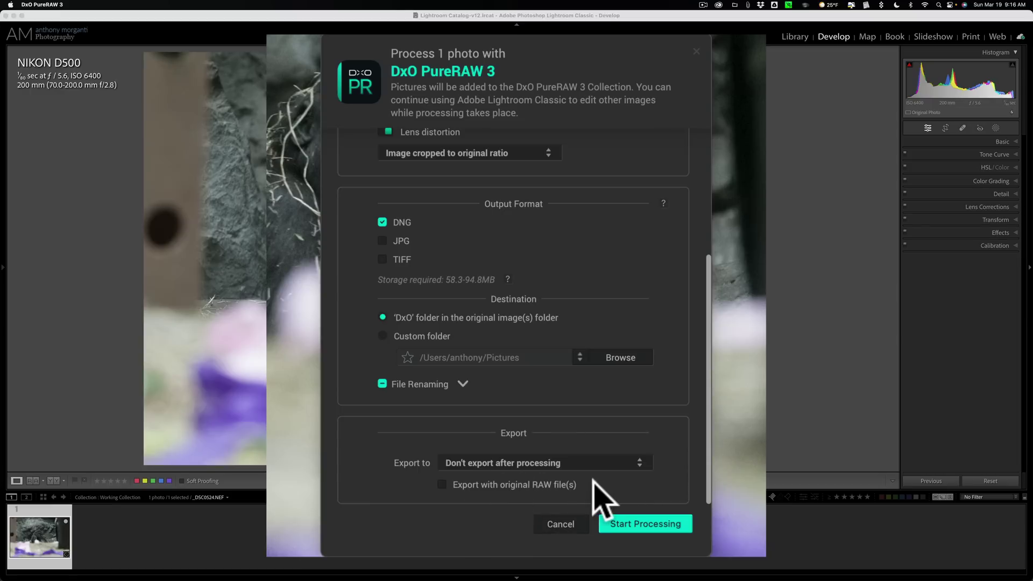
click(631, 525)
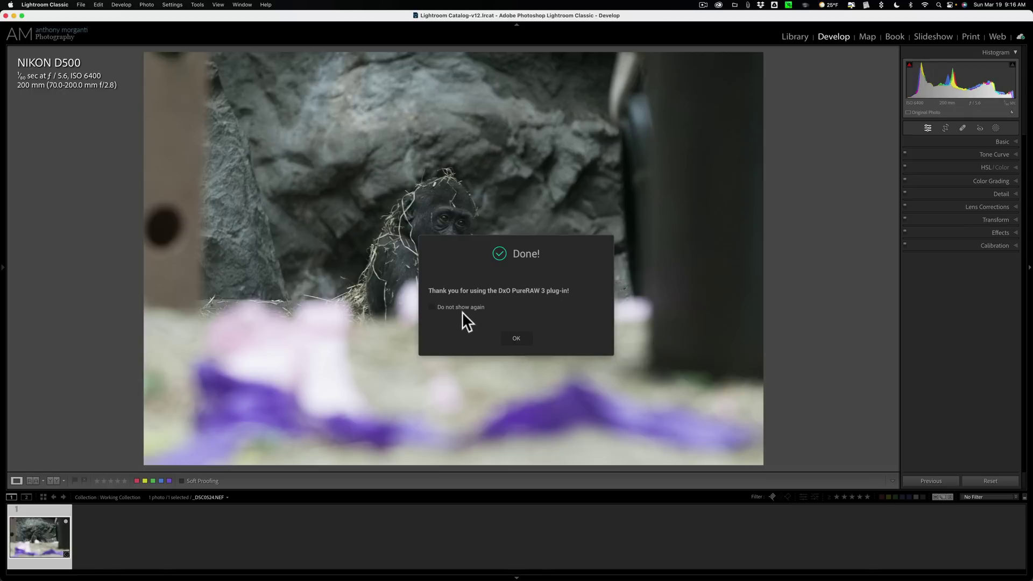
- Dismiss the Done message and show the gorilla photo's folder in the Library
click(515, 336)
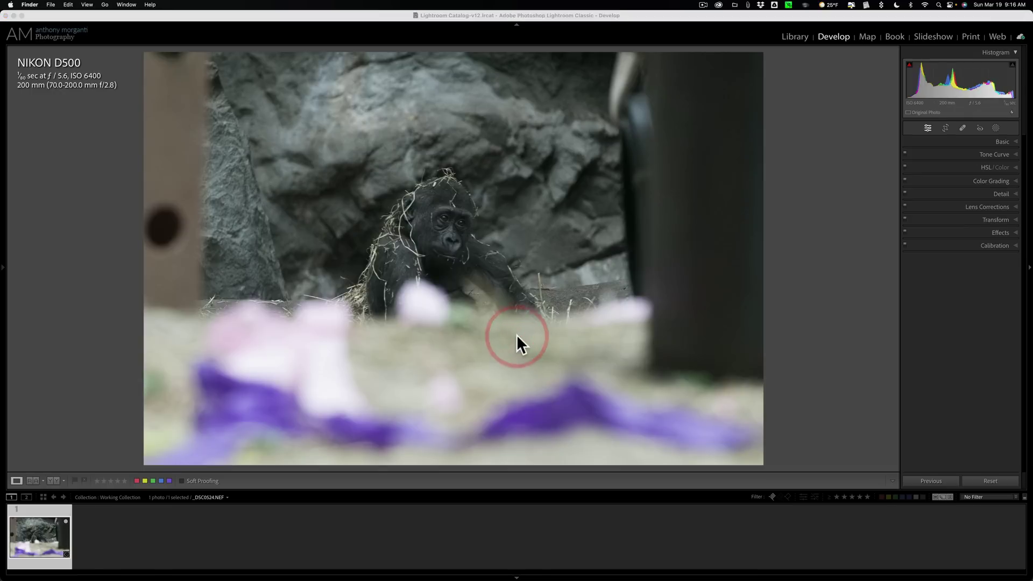
right_click(443, 128)
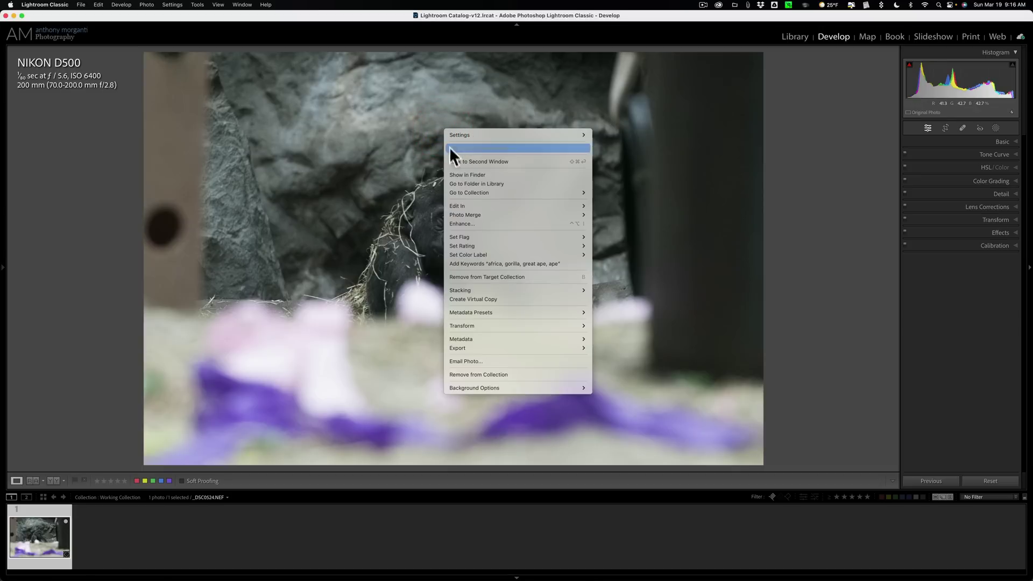
click(464, 183)
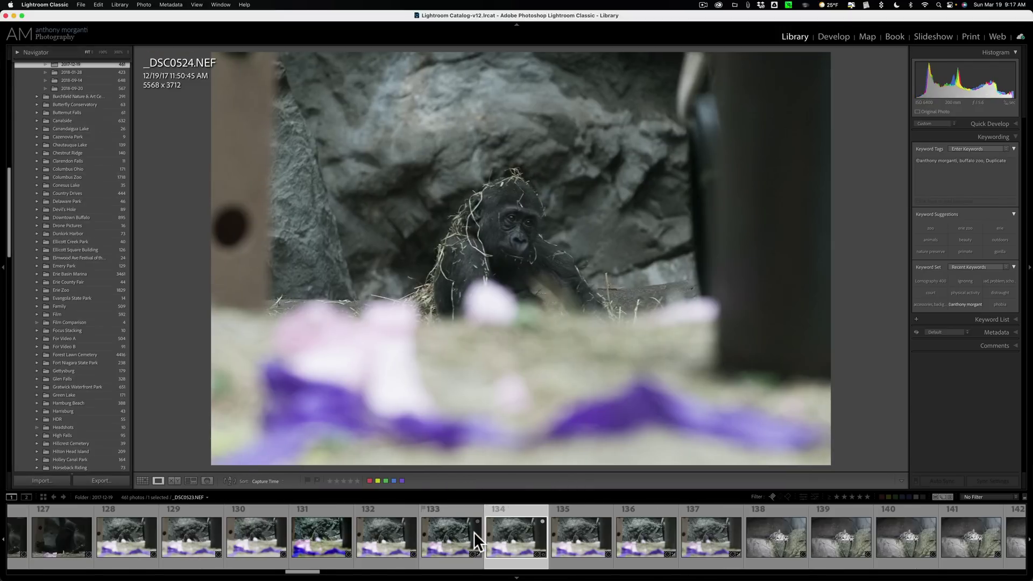
- Scroll the filmstrip and select thumbnails 133 and 134, _DSC0523.NEF and the original _DSC0524.NEF
scroll(476, 543, up, 10)
scroll(473, 531, up, 20)
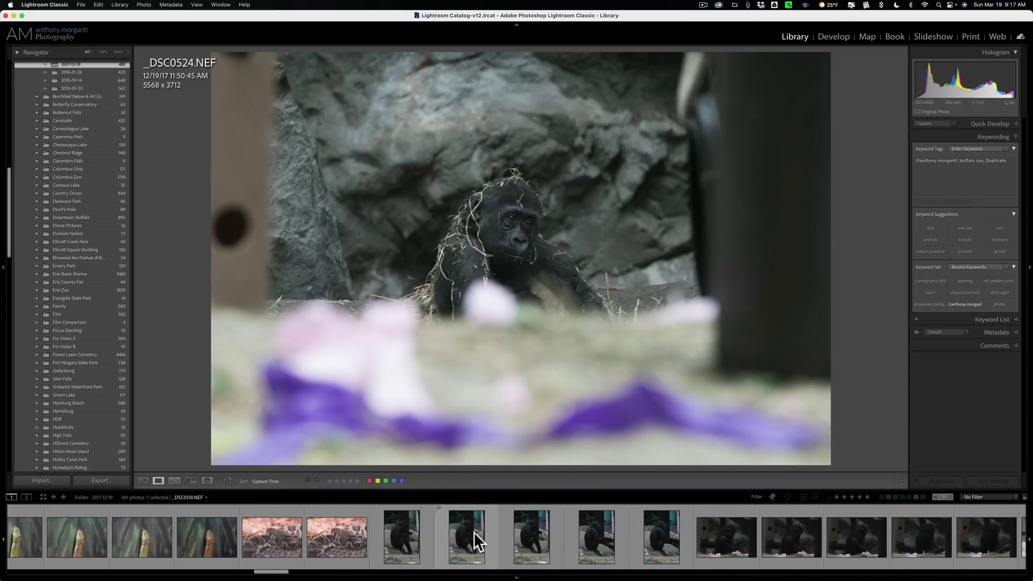
scroll(473, 531, down, 20)
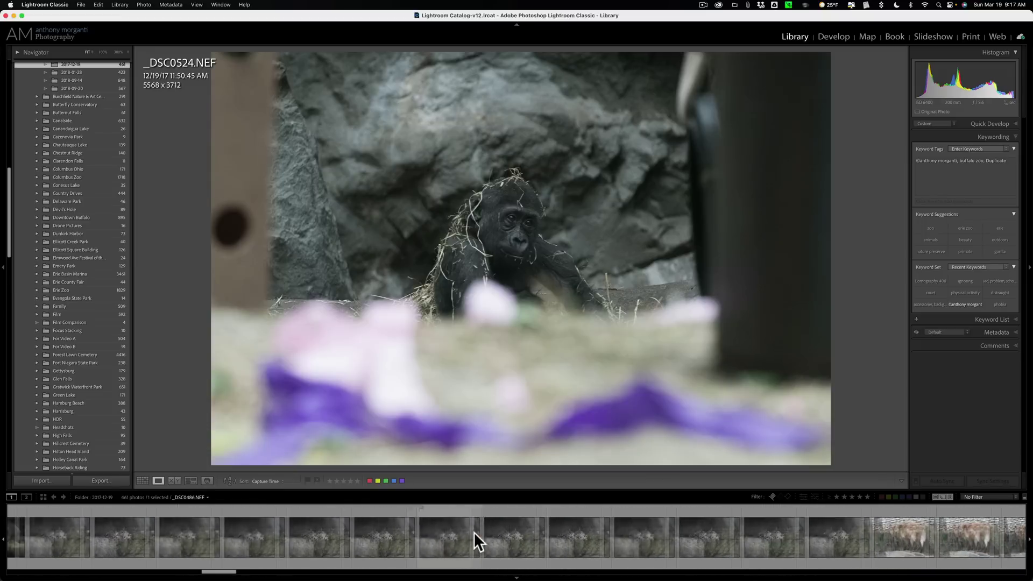
scroll(473, 531, up, 20)
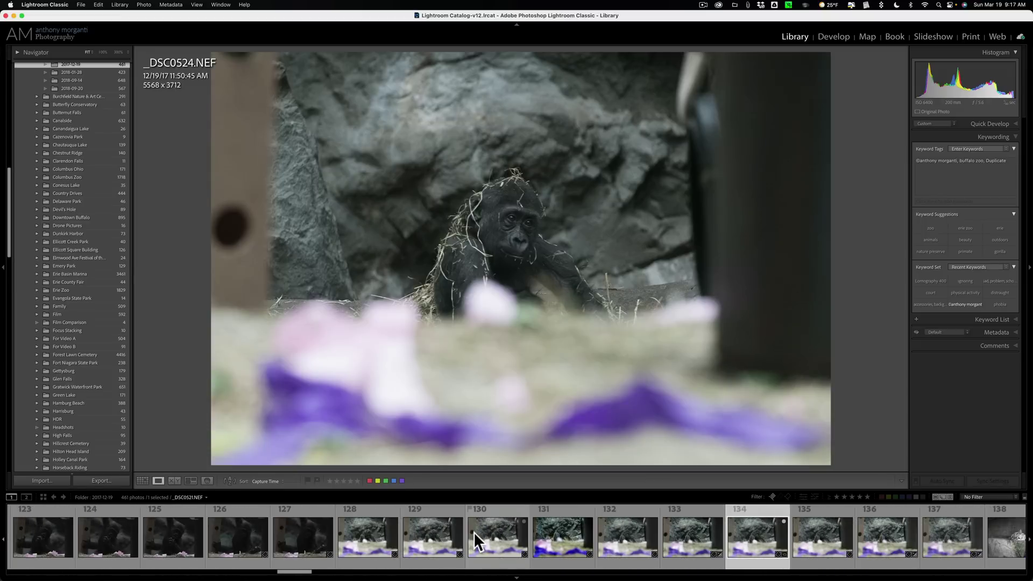
scroll(473, 531, down, 20)
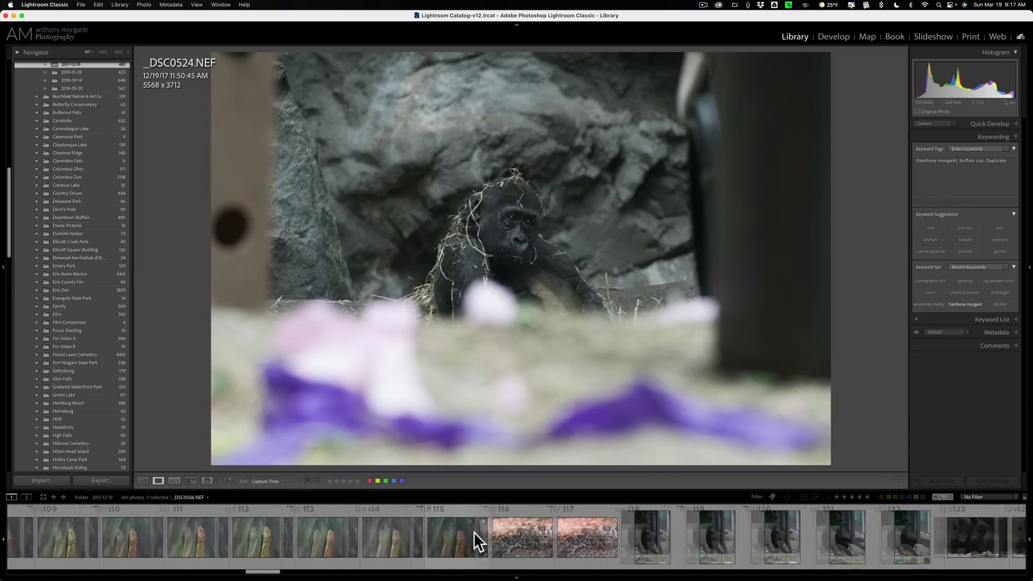
scroll(473, 531, up, 5)
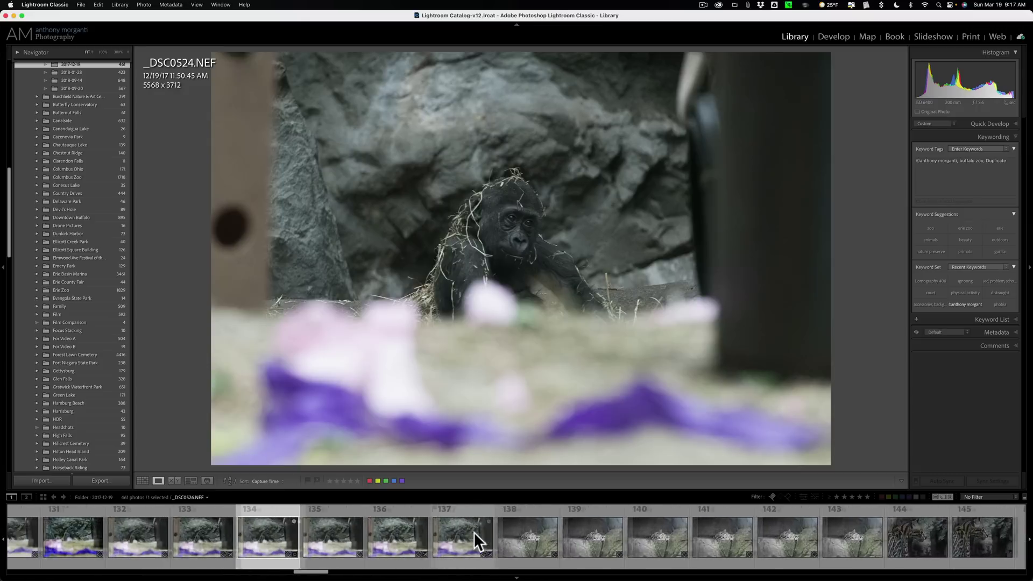
scroll(473, 531, up, 3)
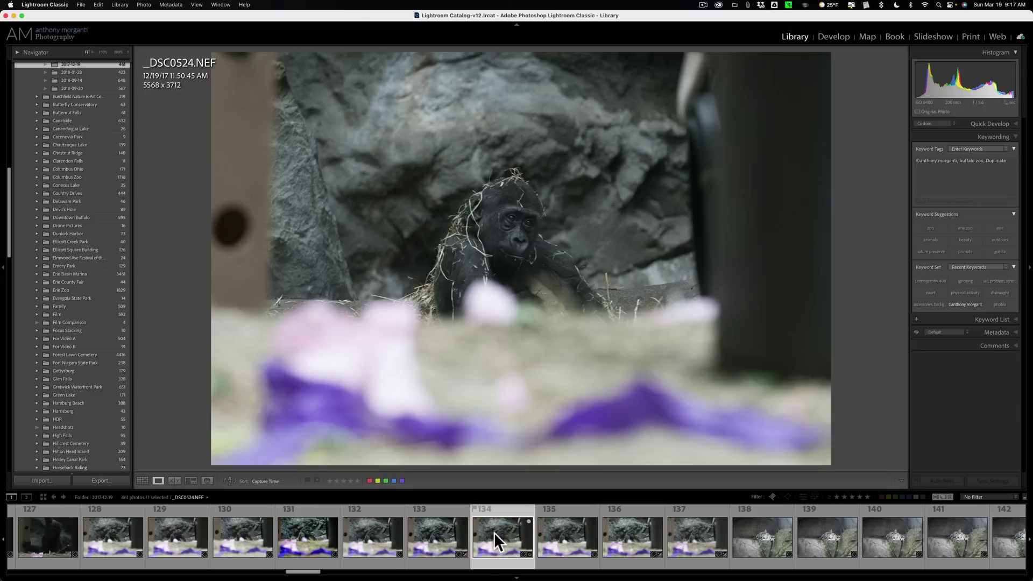
click(448, 530)
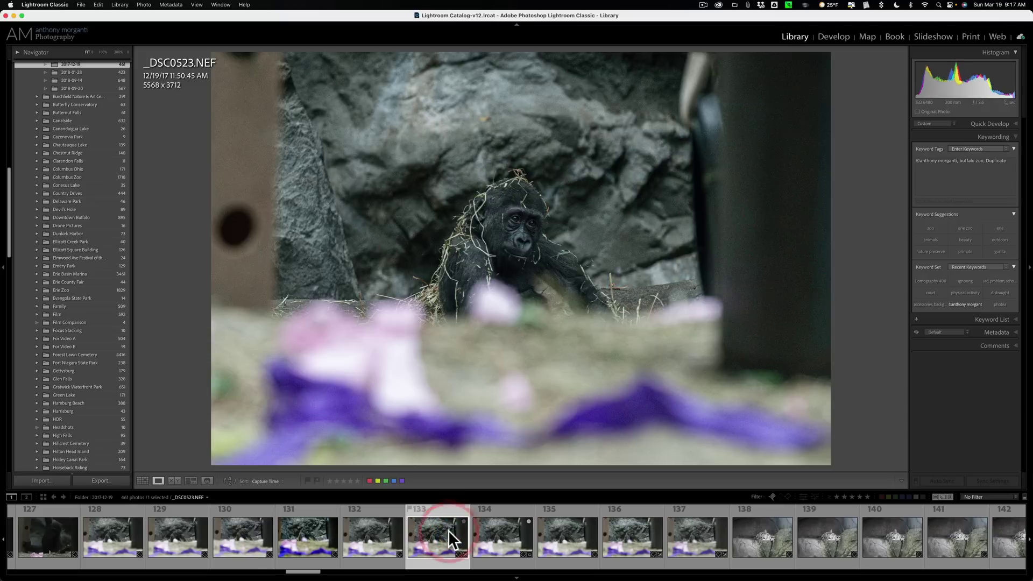
click(490, 532)
click(560, 534)
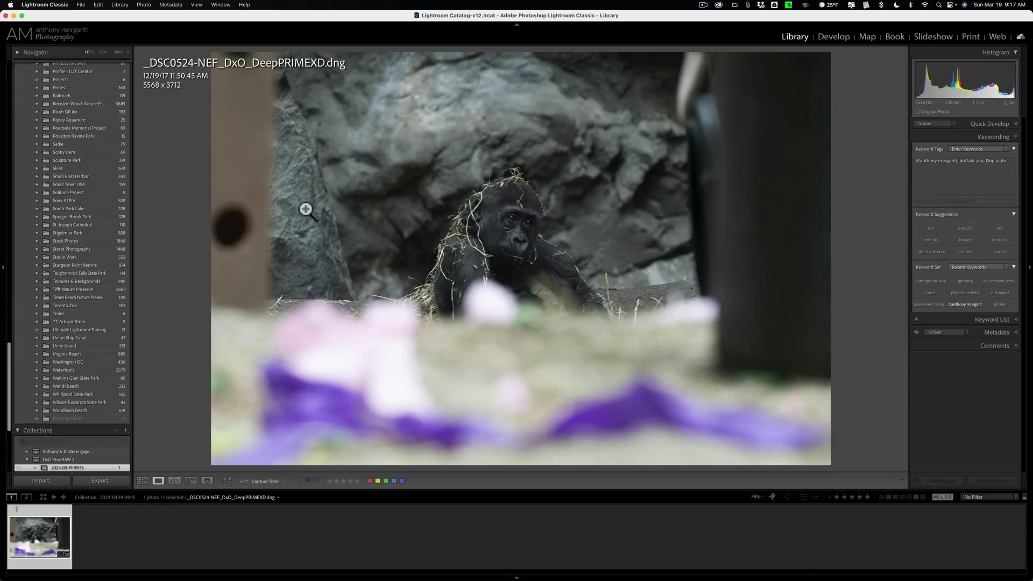
- Add _DSC0524-NEF_DxO_DeepPRIMEXD.dng to the Working Collection with B and view its two photos
scroll(102, 196, down, 5)
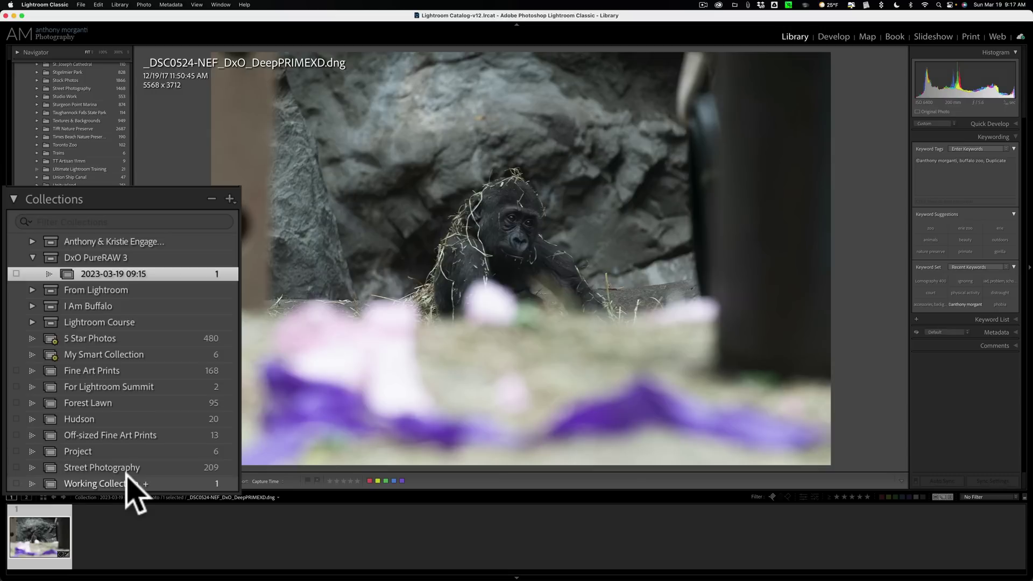
key(b)
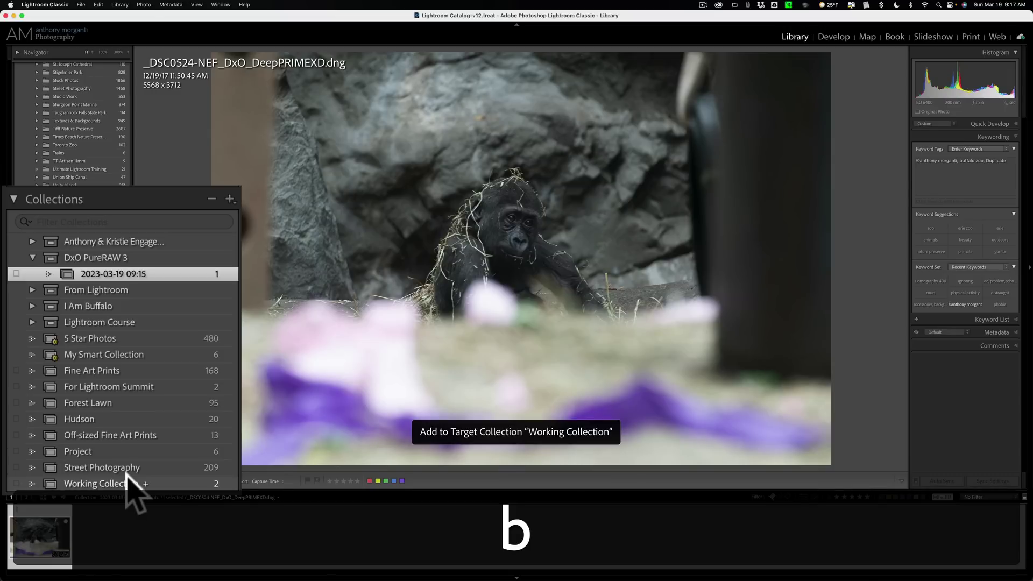
click(69, 411)
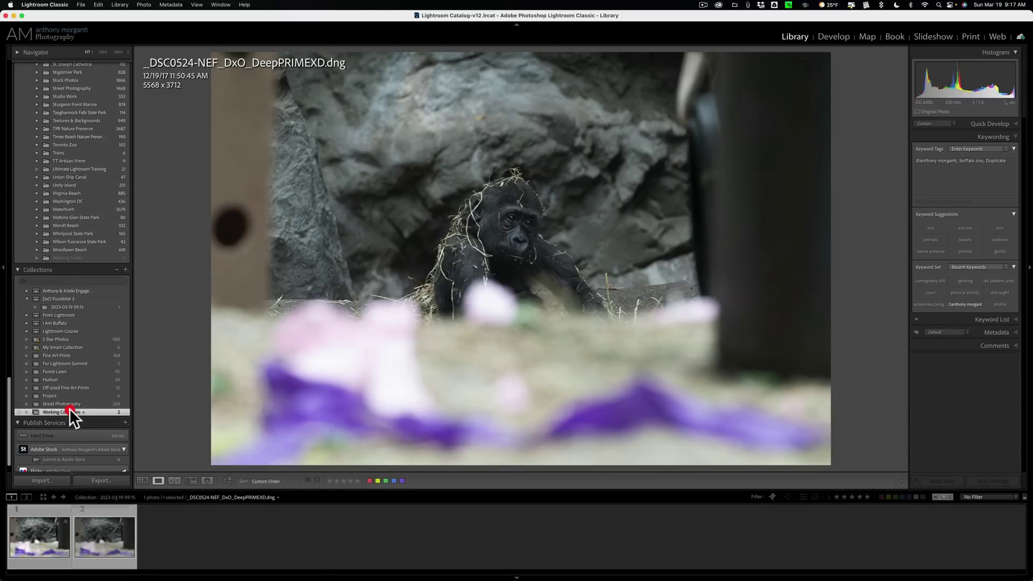
- Open the original _DSC0524.NEF in Develop, hide the left panels, and give it a red label
click(41, 541)
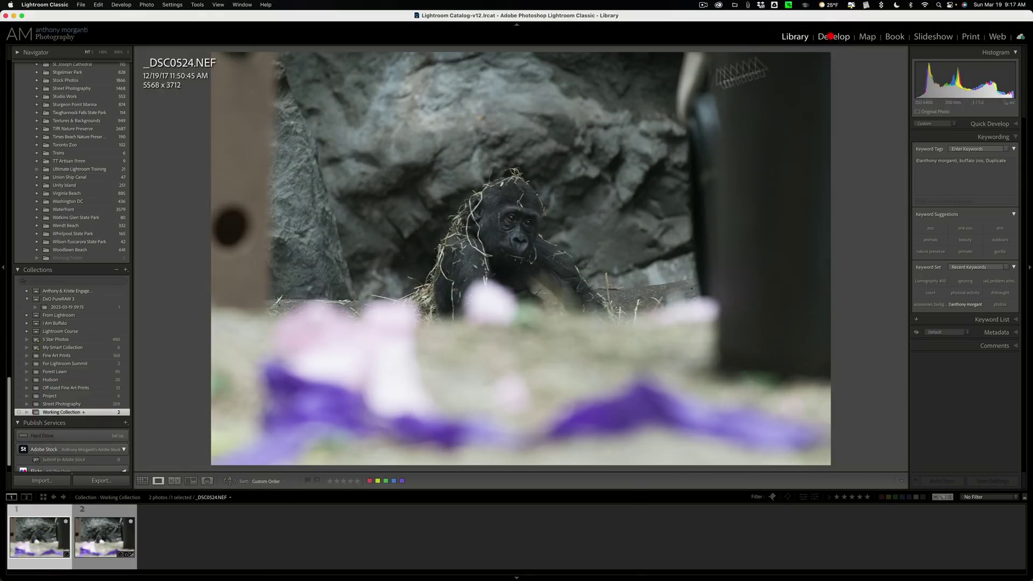
click(833, 37)
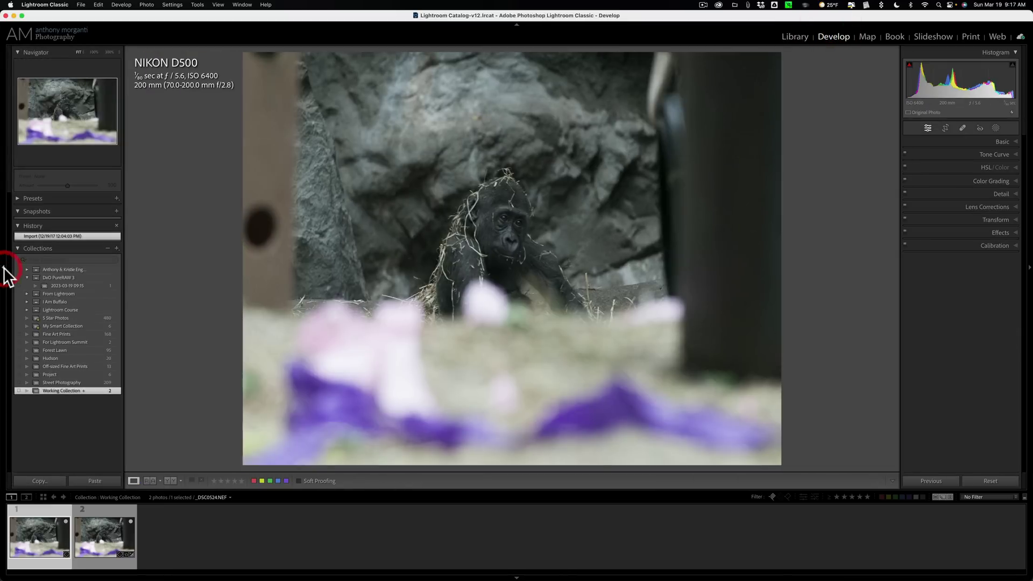
click(4, 267)
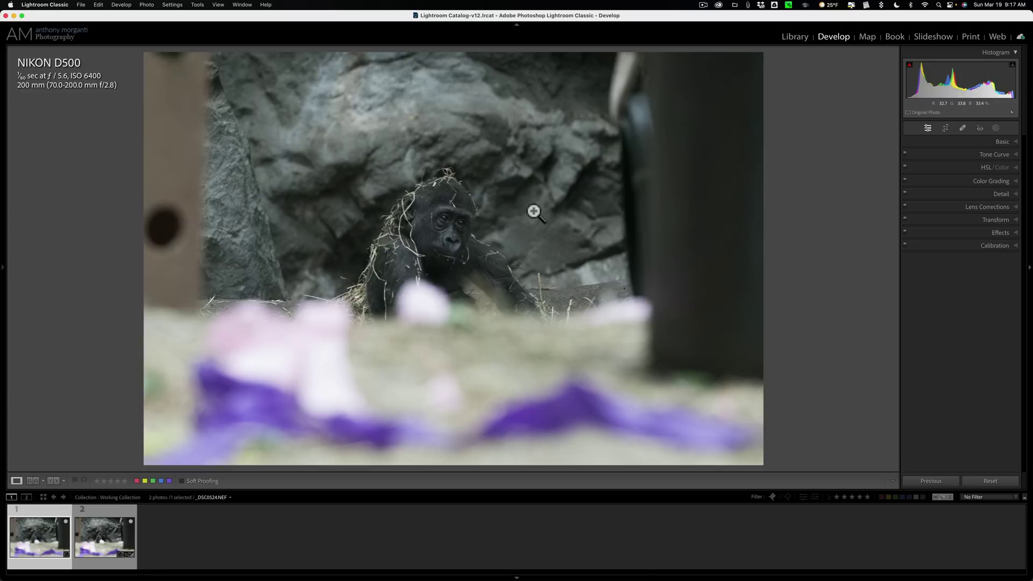
key(6)
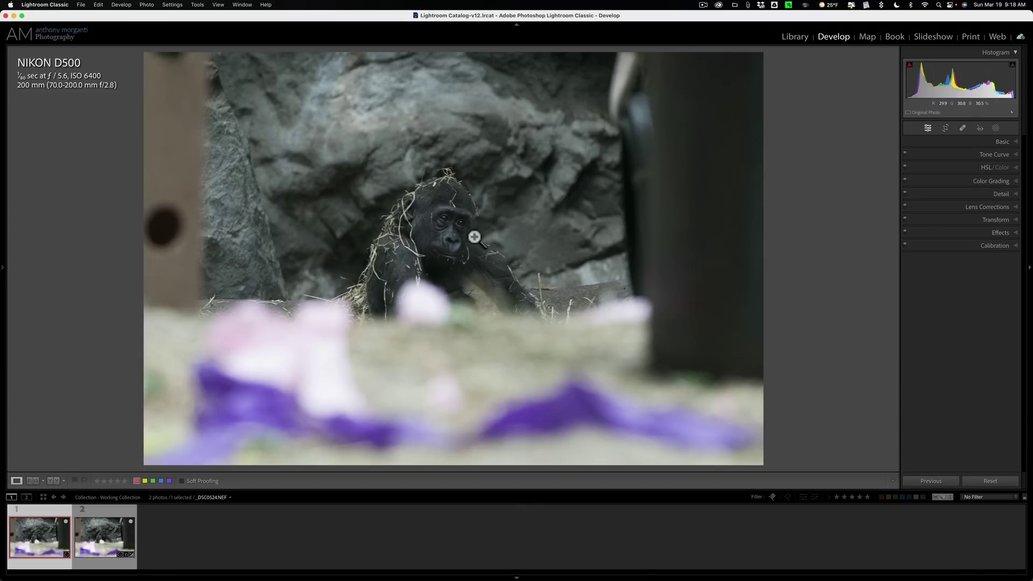
- Hide the filmstrip, zoom in on the gorilla's face, and turn on View > Lock Zoom Position
key(F6)
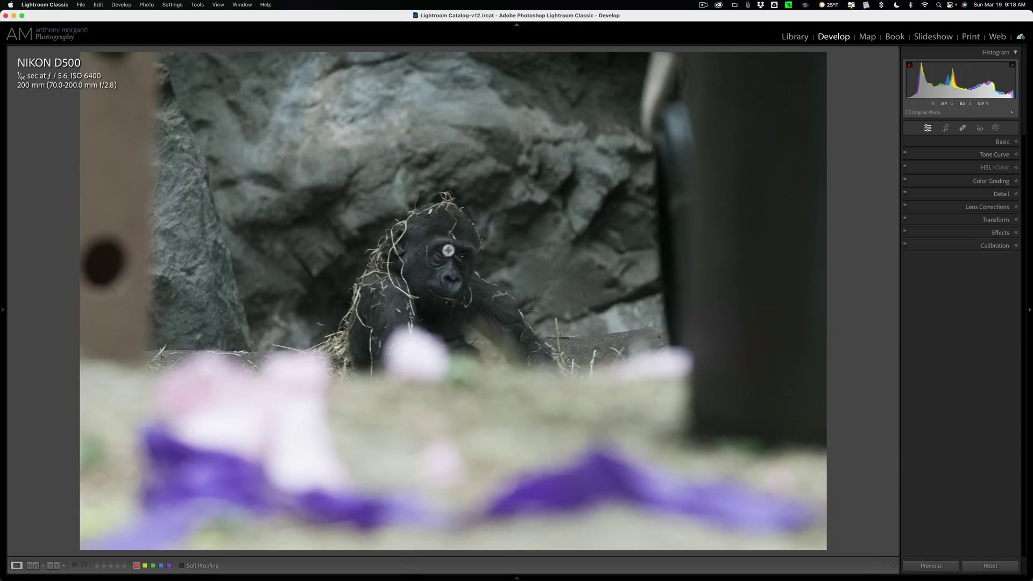
click(444, 255)
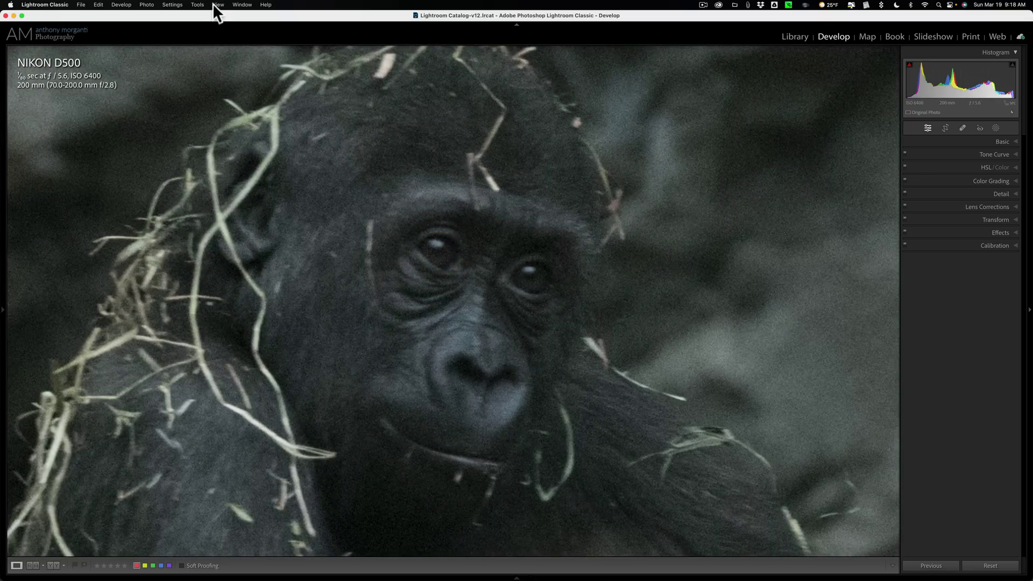
click(218, 5)
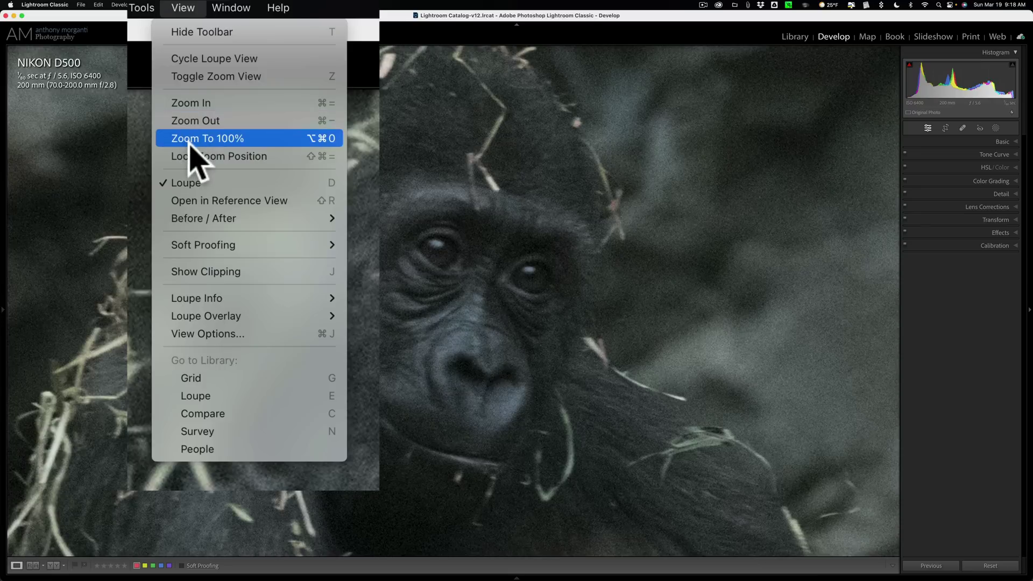
click(200, 156)
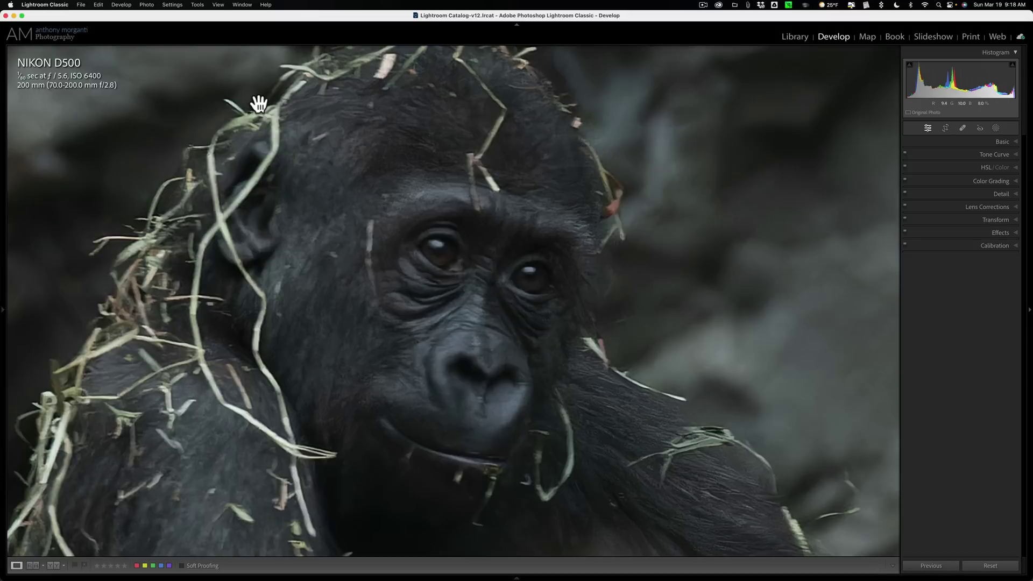
- Pan across the left background, recentre the gorilla's face, and switch to the noisy original at the same zoom
drag(383, 183, 683, 189)
drag(366, 204, 480, 202)
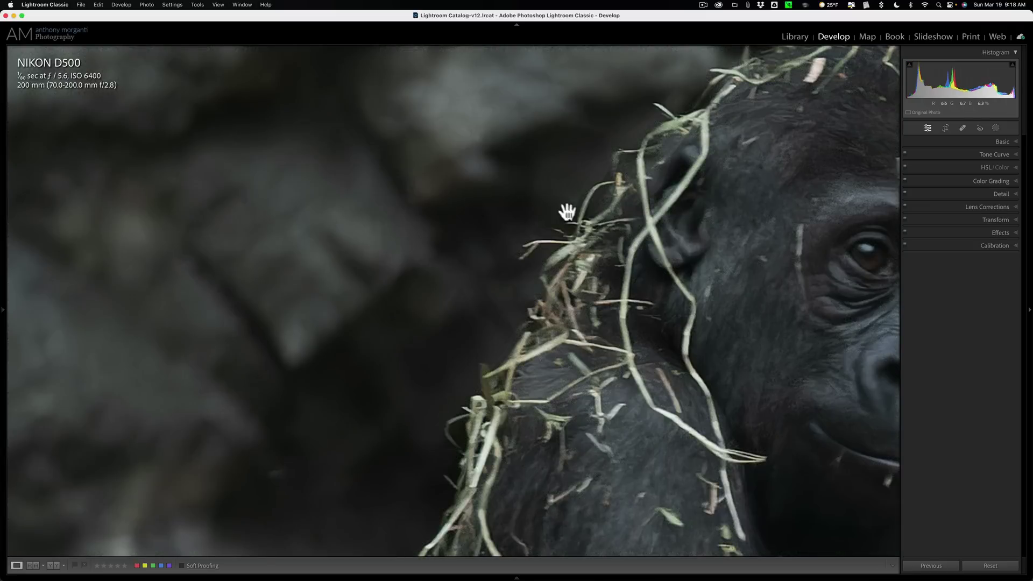
drag(734, 256, 333, 196)
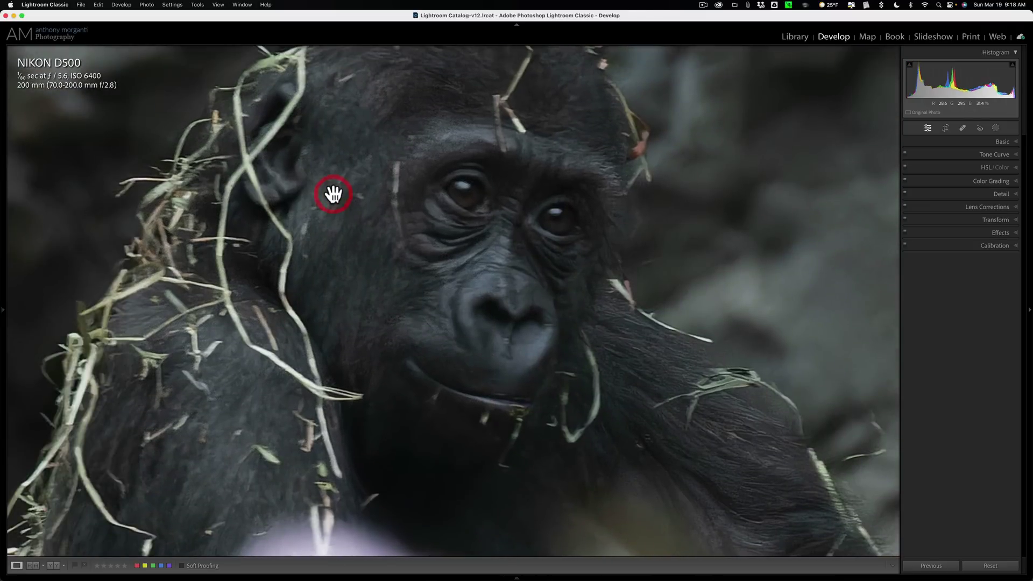
key(Left)
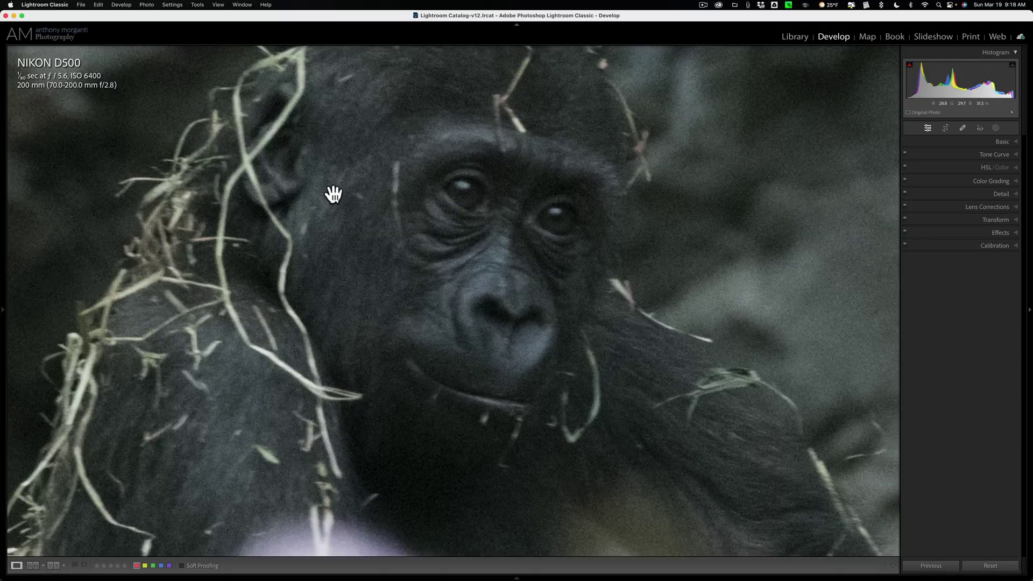
- Toggle between the full view and close-ups of the gorilla's face and eye to compare noise
click(486, 198)
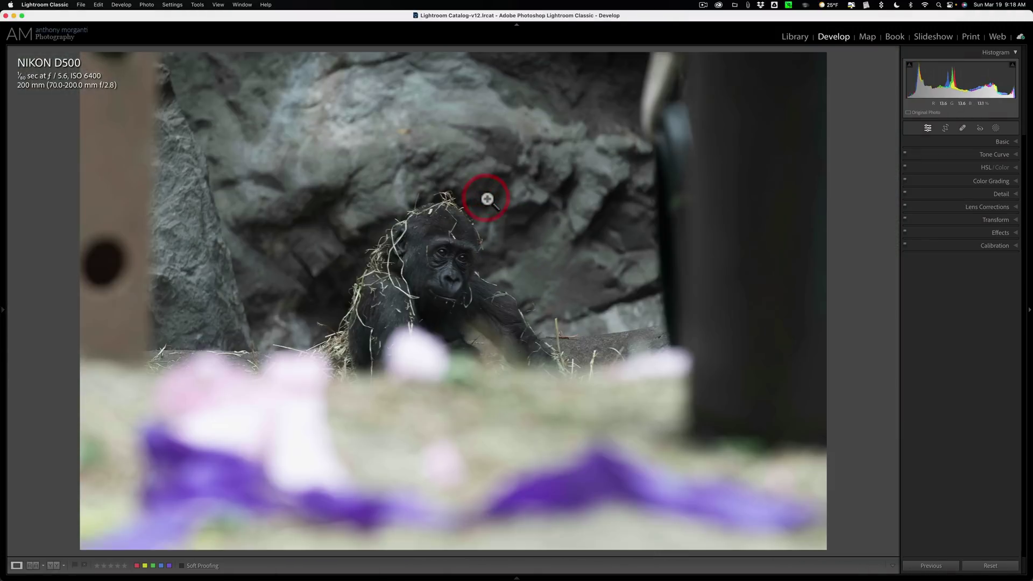
click(447, 263)
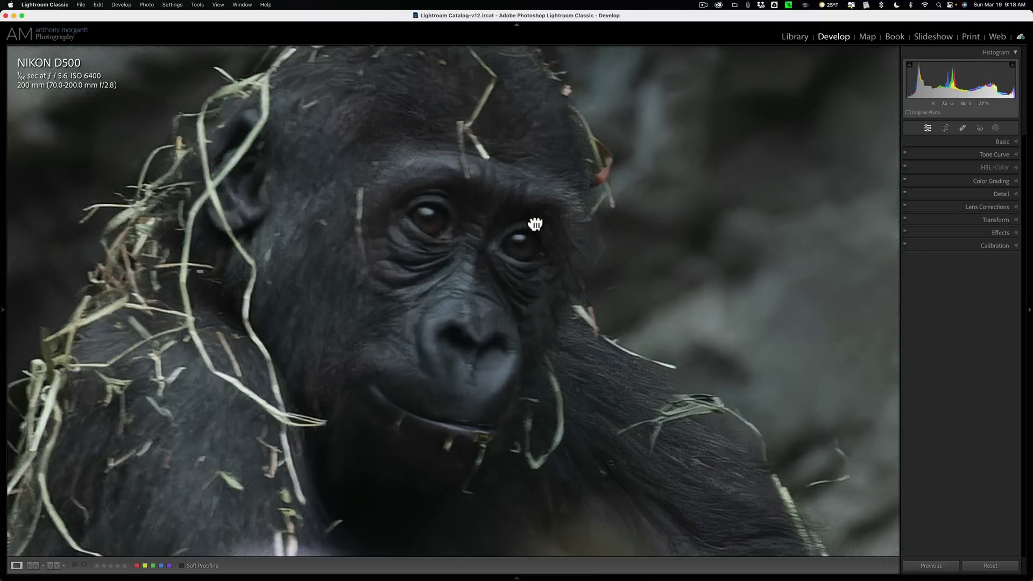
click(535, 222)
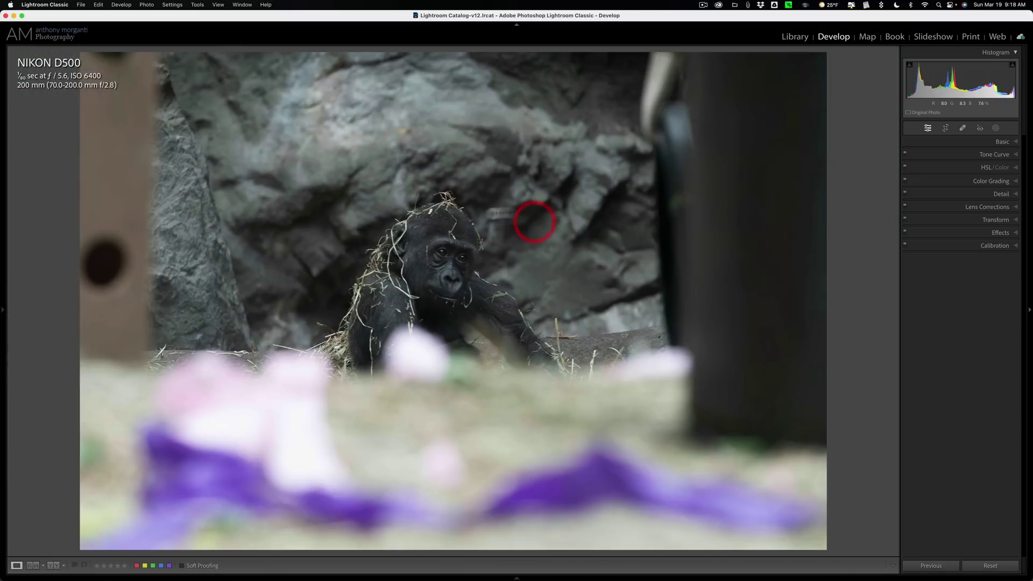
click(441, 259)
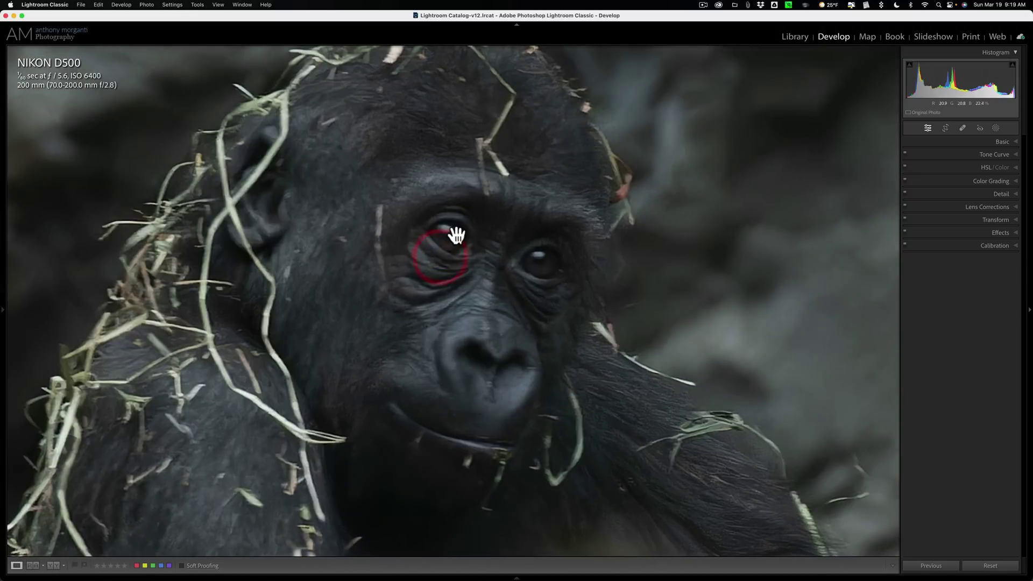
click(456, 234)
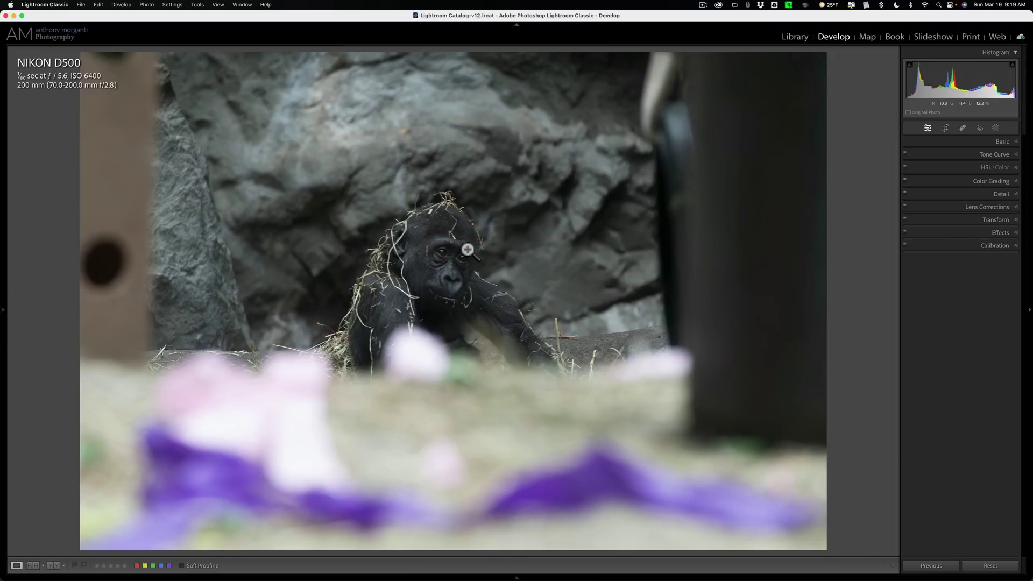
click(432, 247)
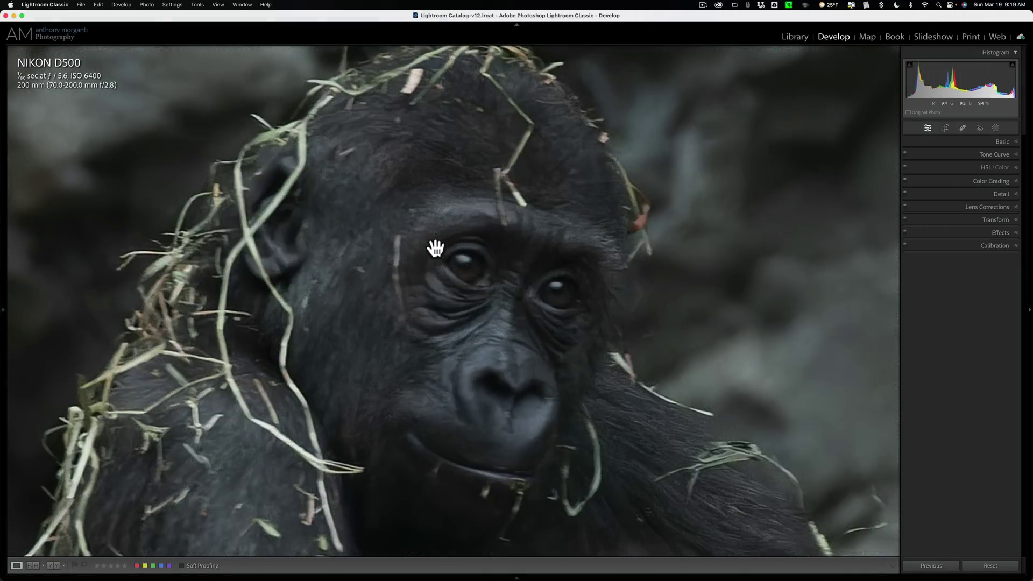
click(458, 253)
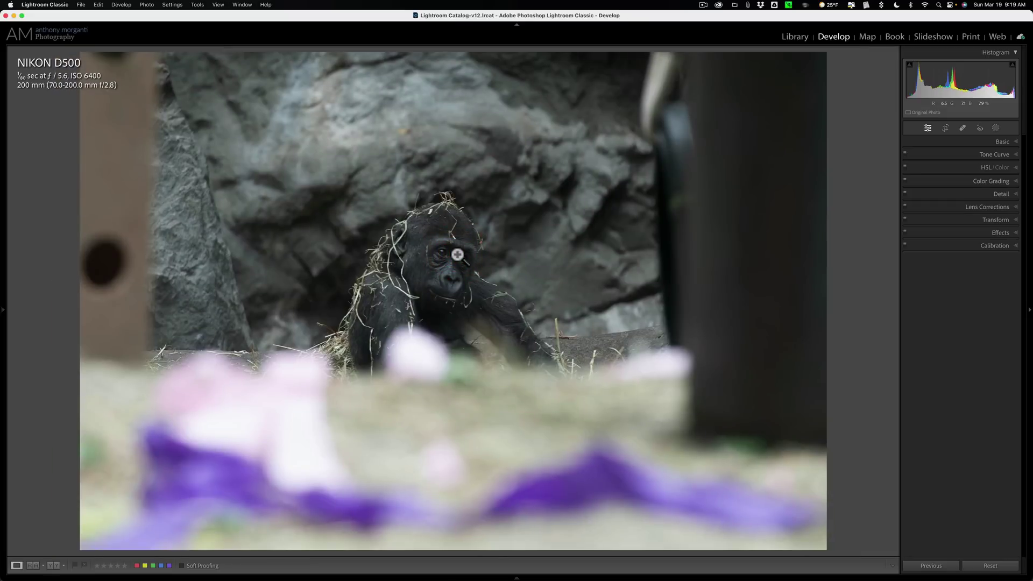